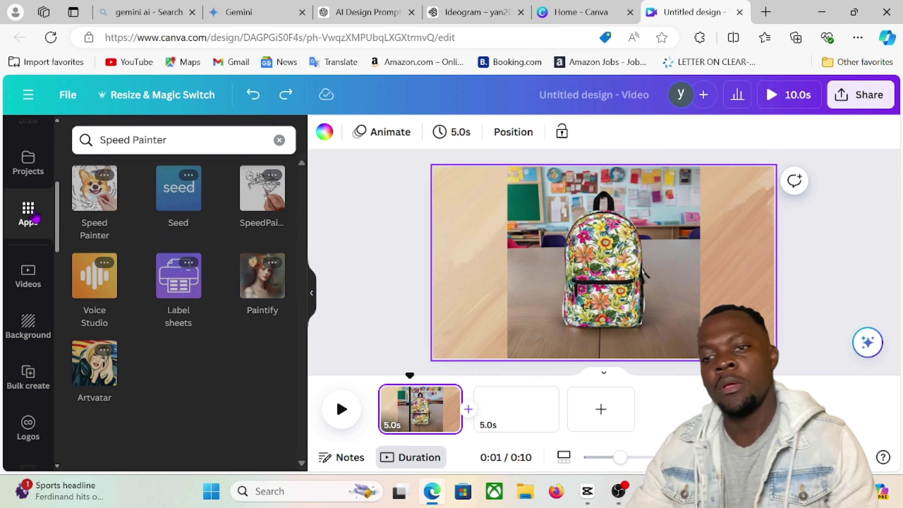
# Open the Speed Painter app for the backpack image and set the sketch duration to 10s.
pyautogui.moveTo(168, 141); pyautogui.dragTo(92, 156)
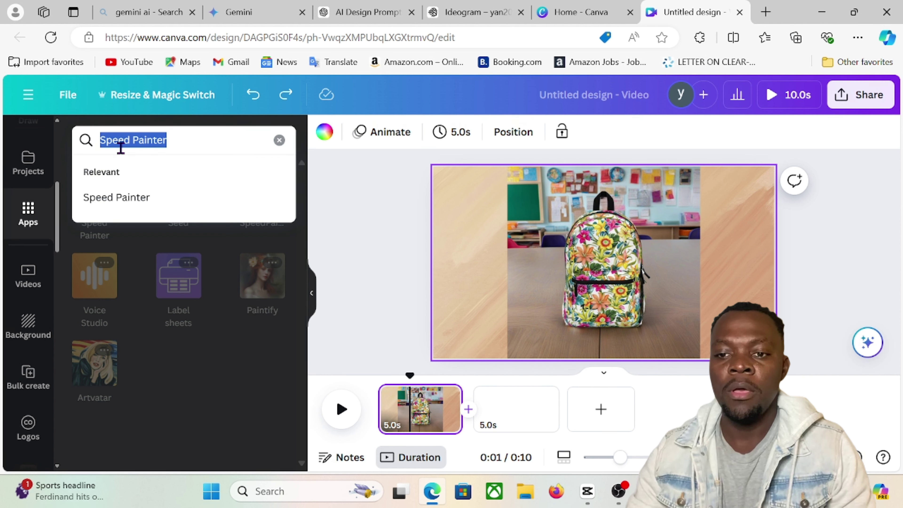
pyautogui.click(174, 376)
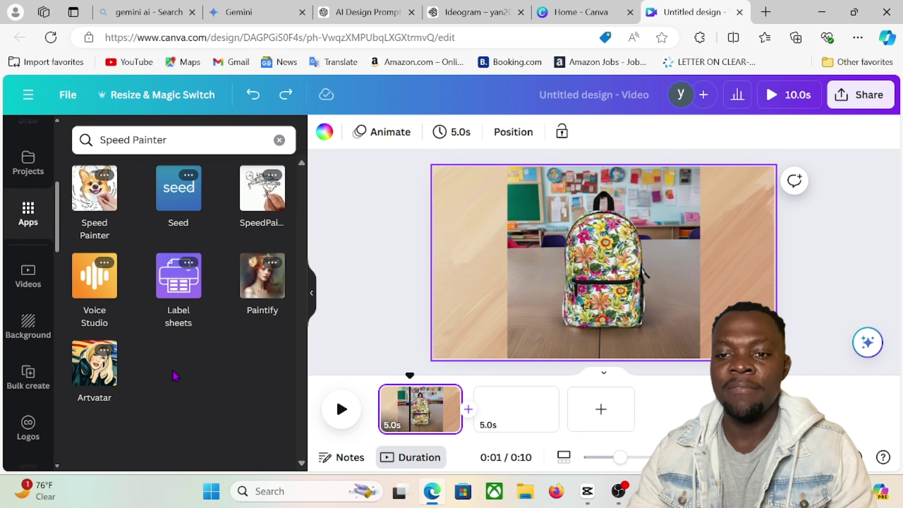
pyautogui.click(100, 201)
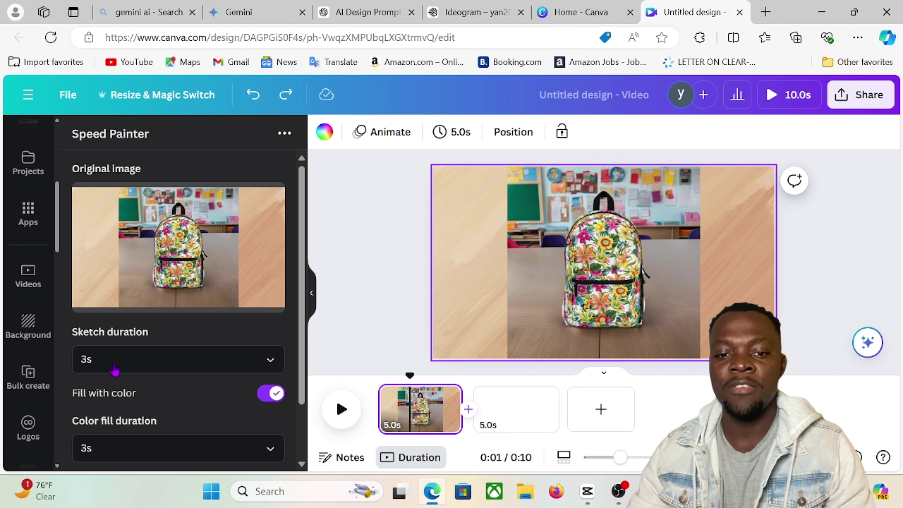
pyautogui.click(149, 364)
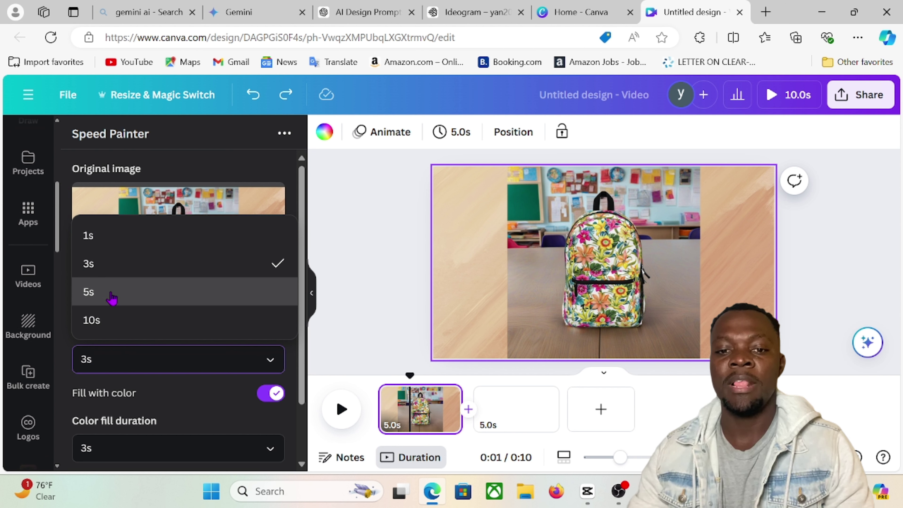
pyautogui.click(95, 321)
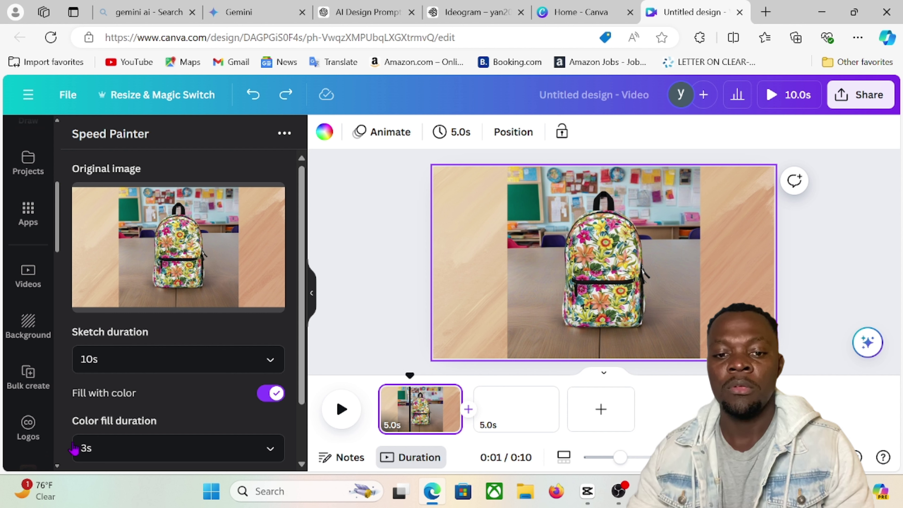
# Set the color fill duration to 10s and generate the speed-painting video with color fill and the sketching hand effect.
pyautogui.scroll(-2, 149, 419)
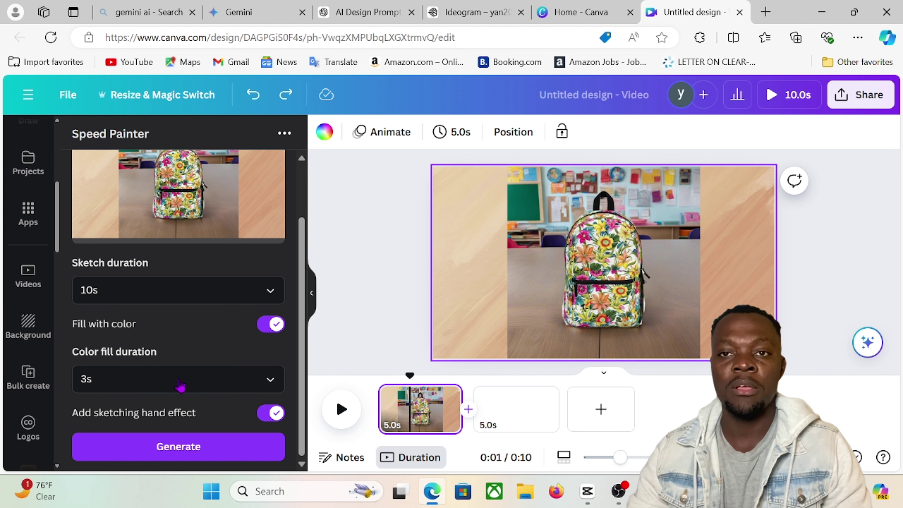
pyautogui.click(271, 380)
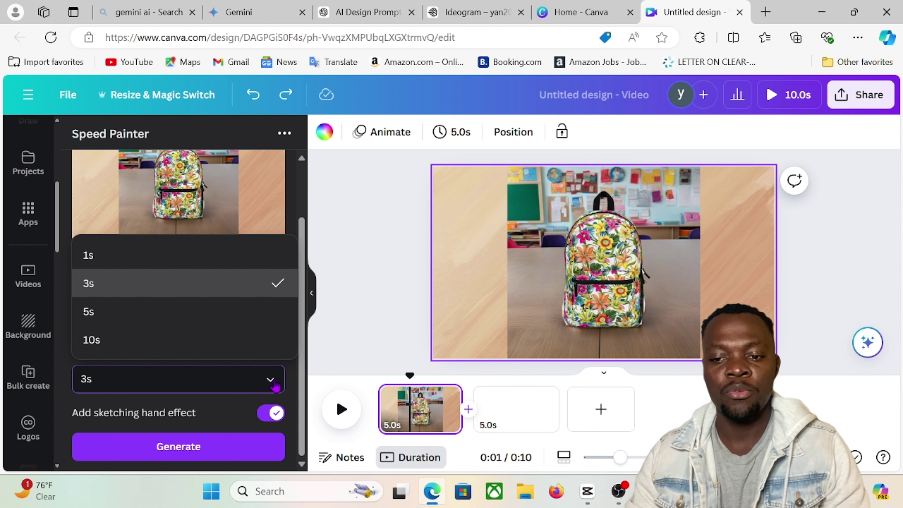
pyautogui.click(155, 348)
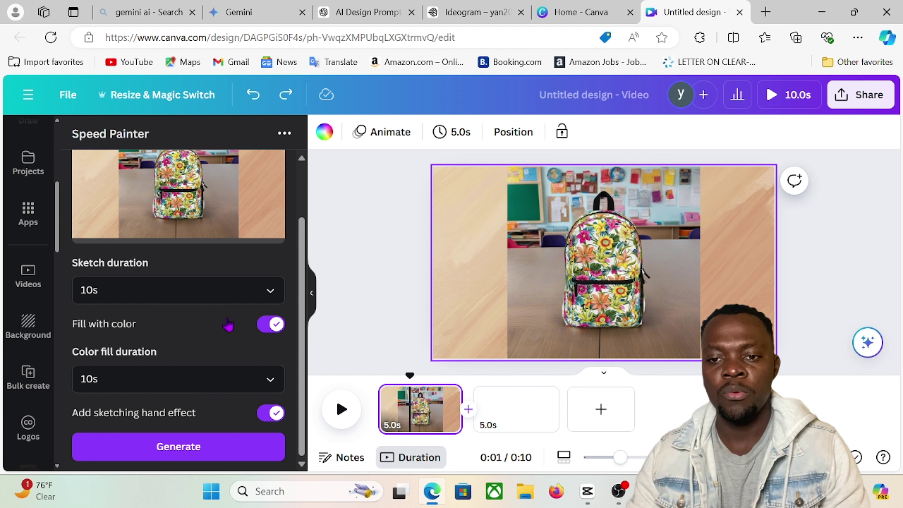
pyautogui.click(273, 295)
pyautogui.click(273, 296)
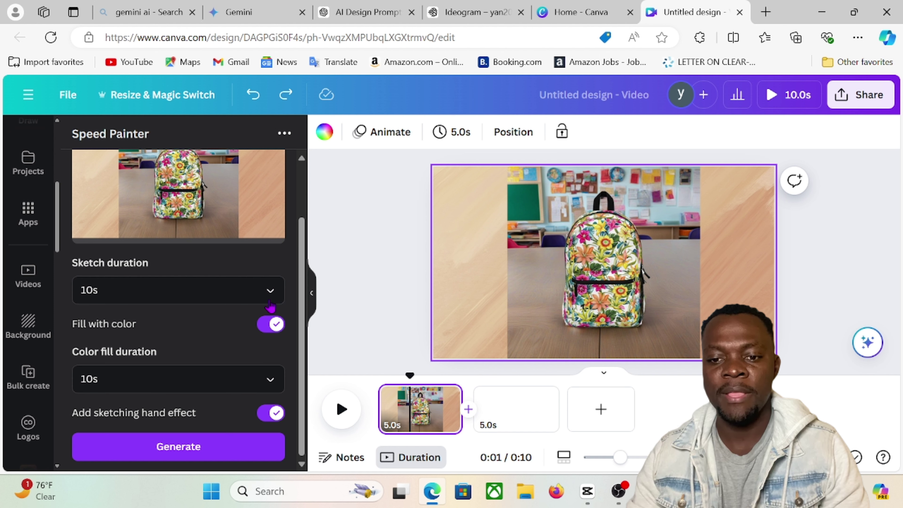
pyautogui.click(193, 446)
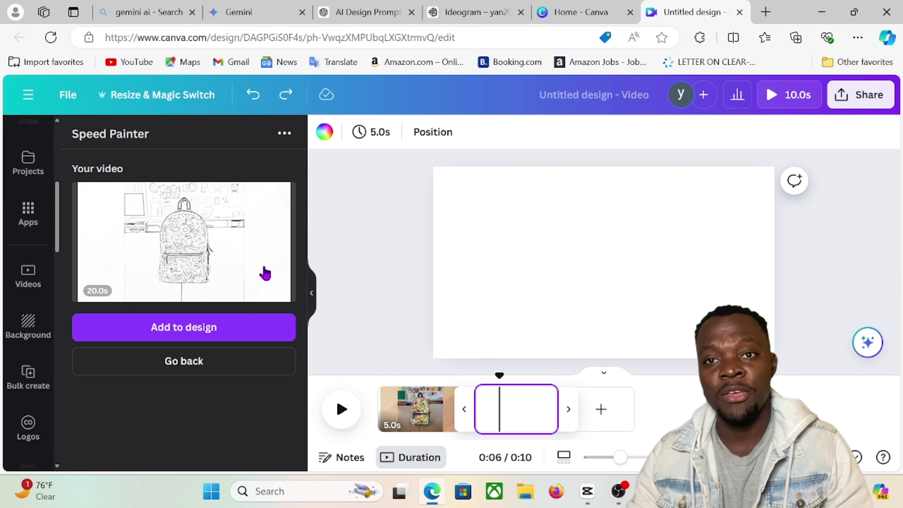
# Add the generated video to the design, move its page before the backpack page, and enlarge the video to cover the canvas.
pyautogui.click(167, 326)
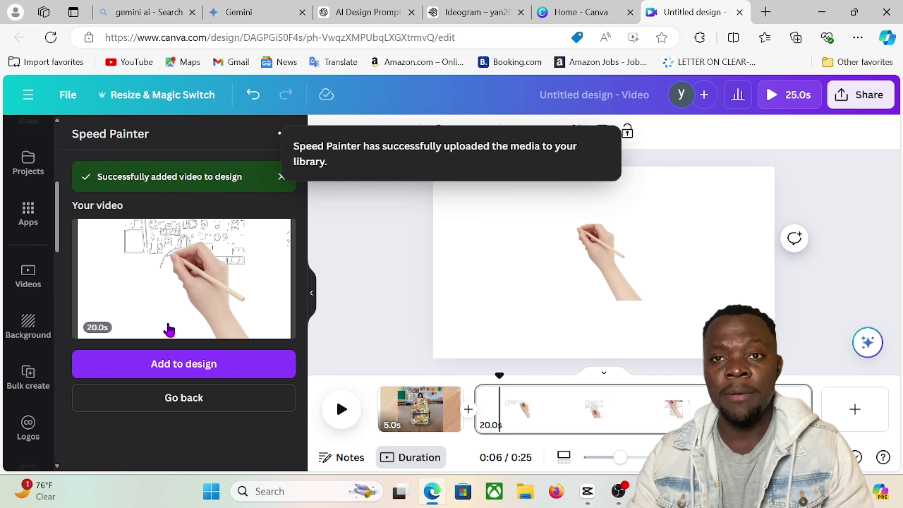
pyautogui.moveTo(547, 418); pyautogui.dragTo(403, 420)
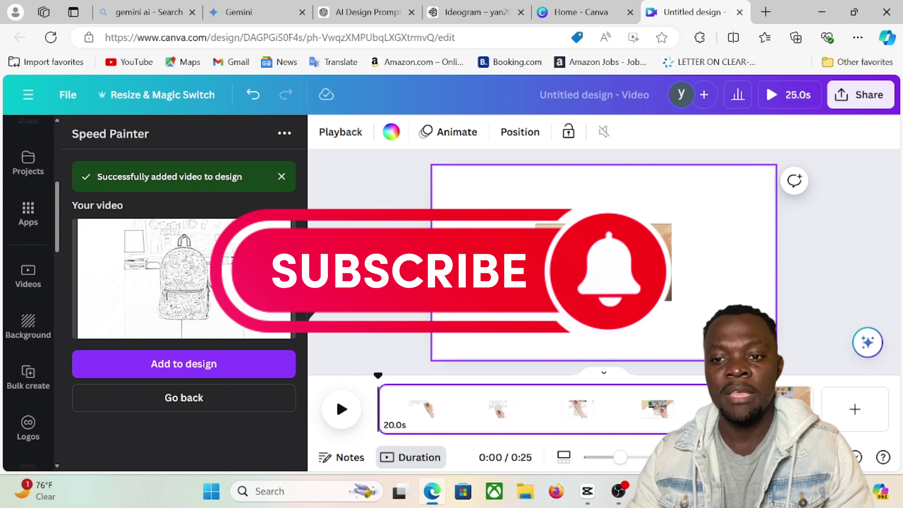
pyautogui.moveTo(603, 262); pyautogui.dragTo(502, 204)
pyautogui.moveTo(570, 242); pyautogui.dragTo(780, 384)
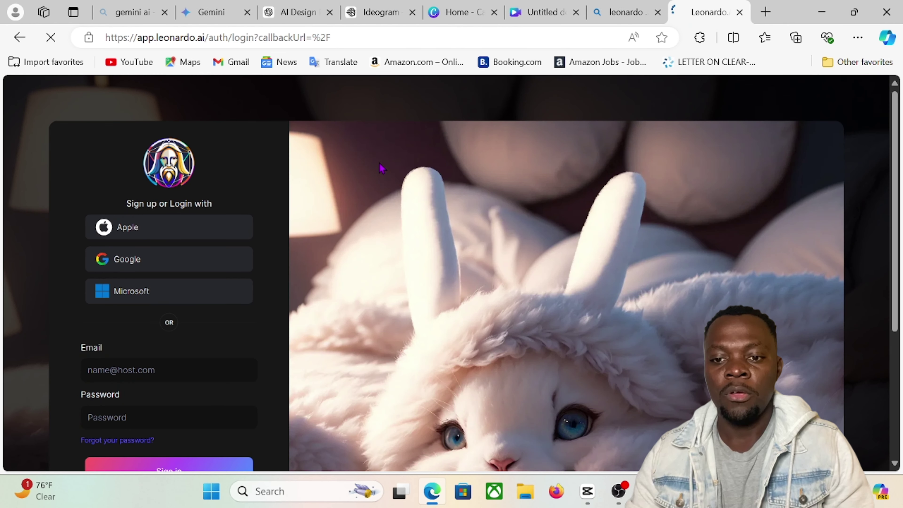
# Sign in to Leonardo.Ai with Google and go through the generation history in Image Creation.
pyautogui.click(136, 261)
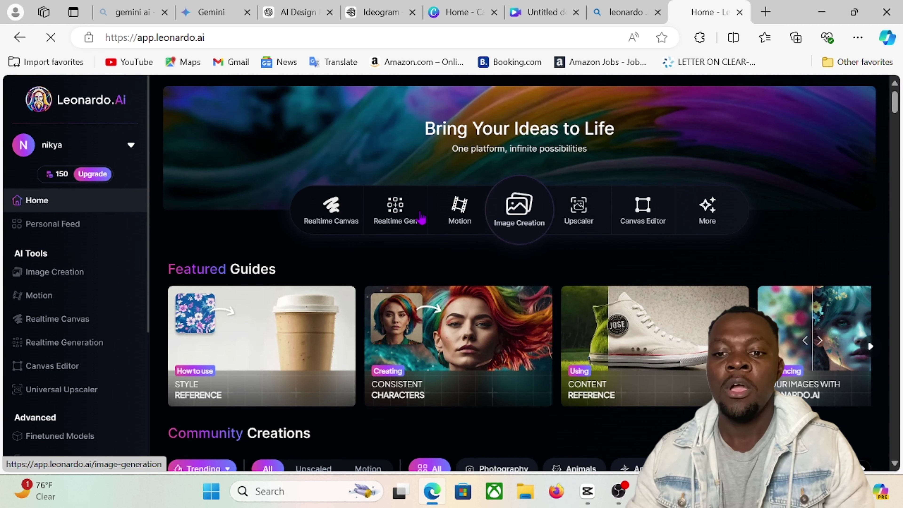
pyautogui.click(520, 210)
pyautogui.scroll(-5, 521, 231)
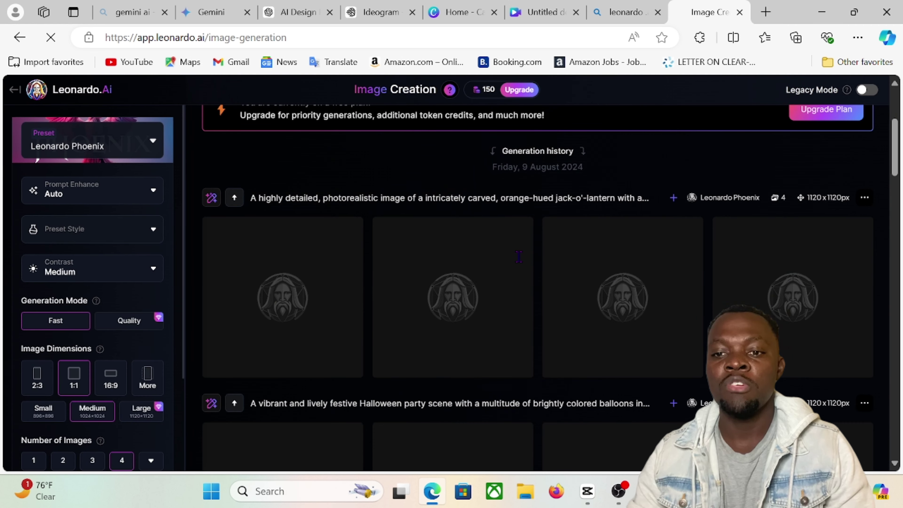
pyautogui.scroll(-20, 518, 256)
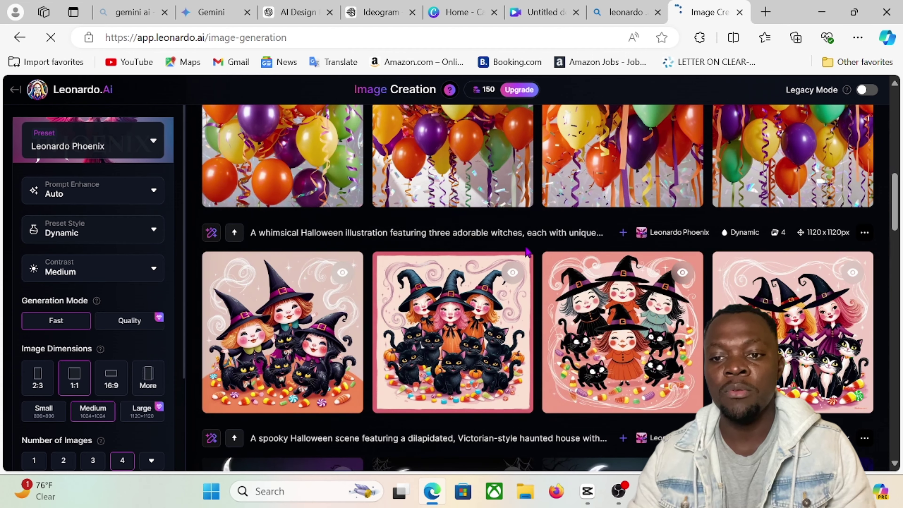
pyautogui.scroll(-15, 524, 252)
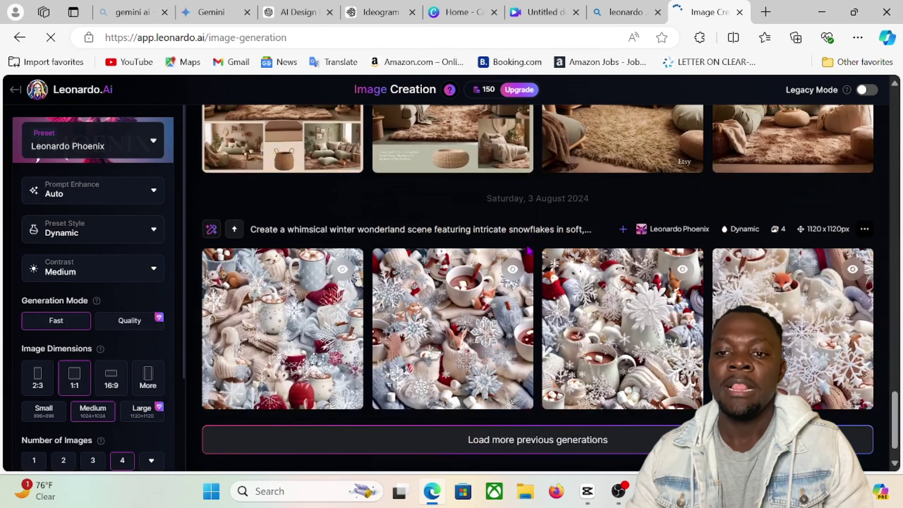
# Load the previous generations in the personal feed, open the kawaii tropical flower pattern on white, and select its full prompt text.
pyautogui.click(426, 440)
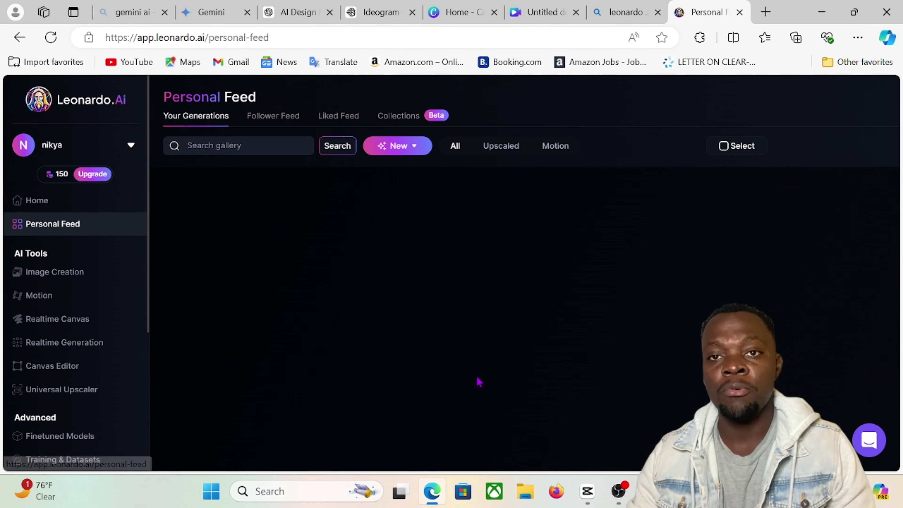
pyautogui.scroll(-15, 426, 306)
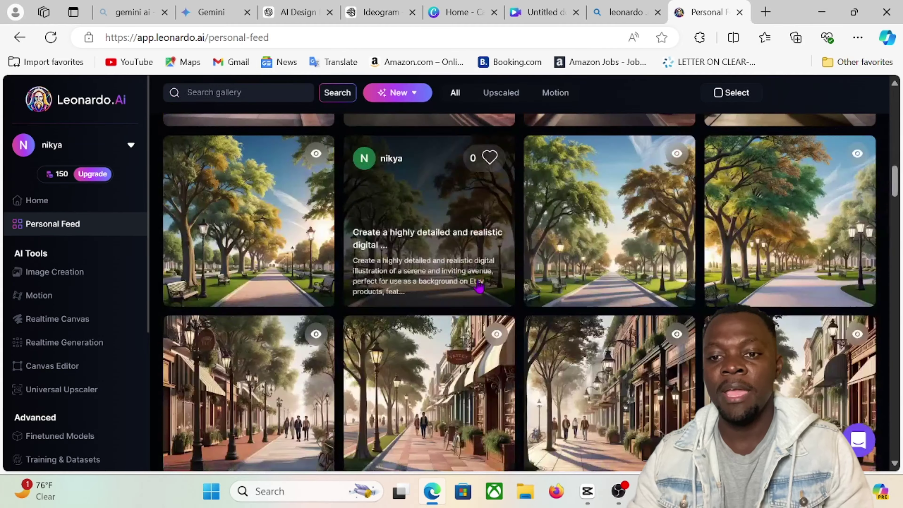
pyautogui.scroll(-15, 492, 290)
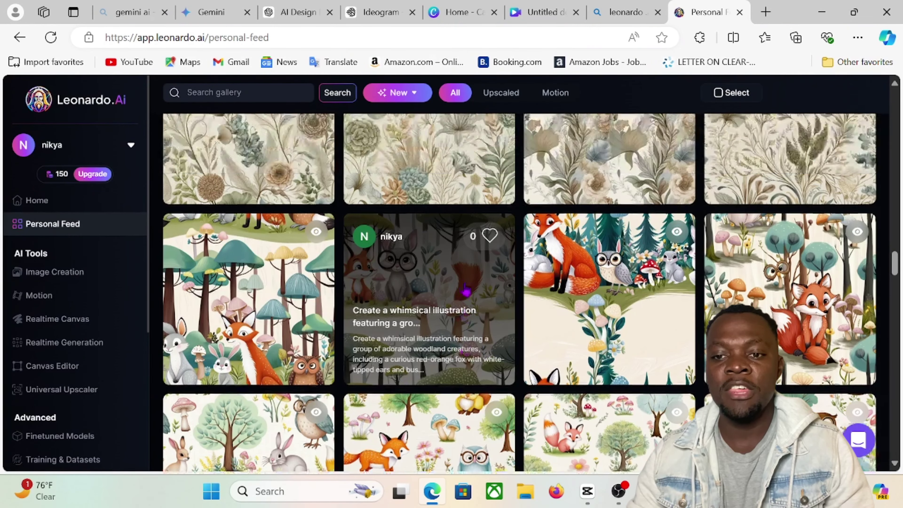
pyautogui.scroll(-15, 522, 312)
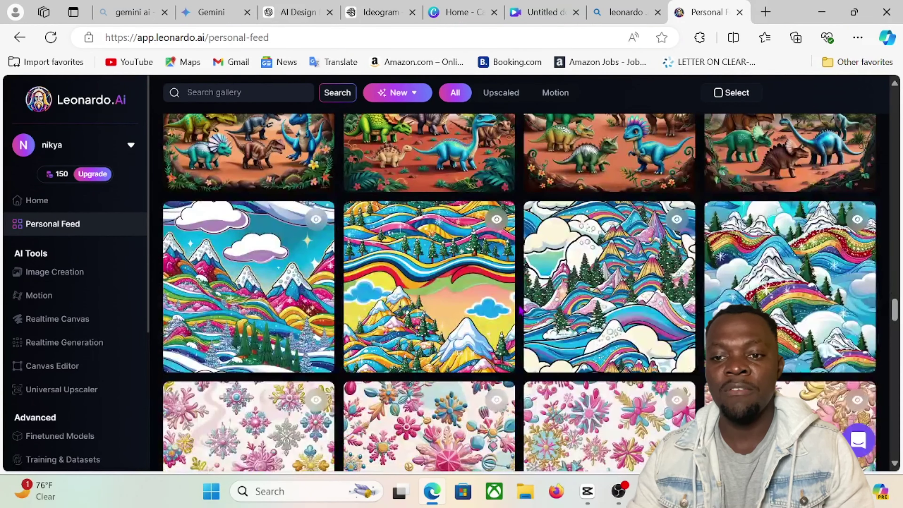
pyautogui.scroll(6, 523, 311)
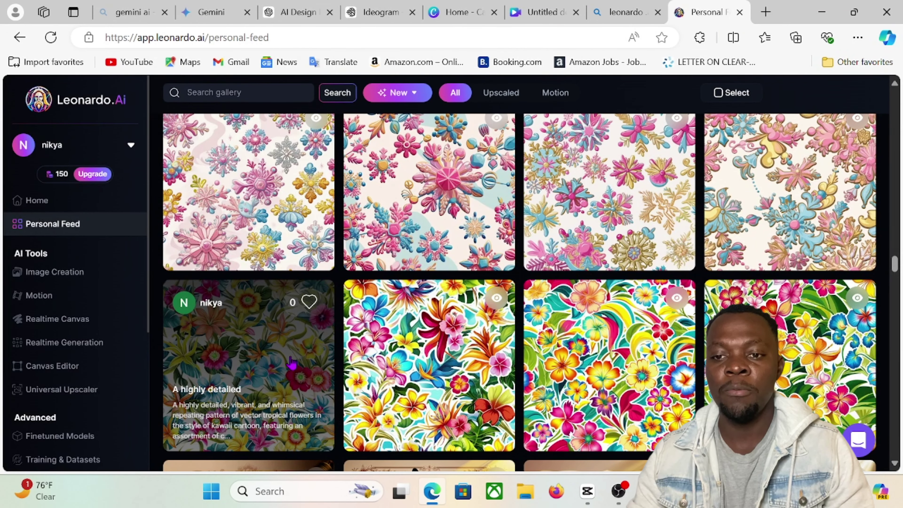
pyautogui.click(295, 363)
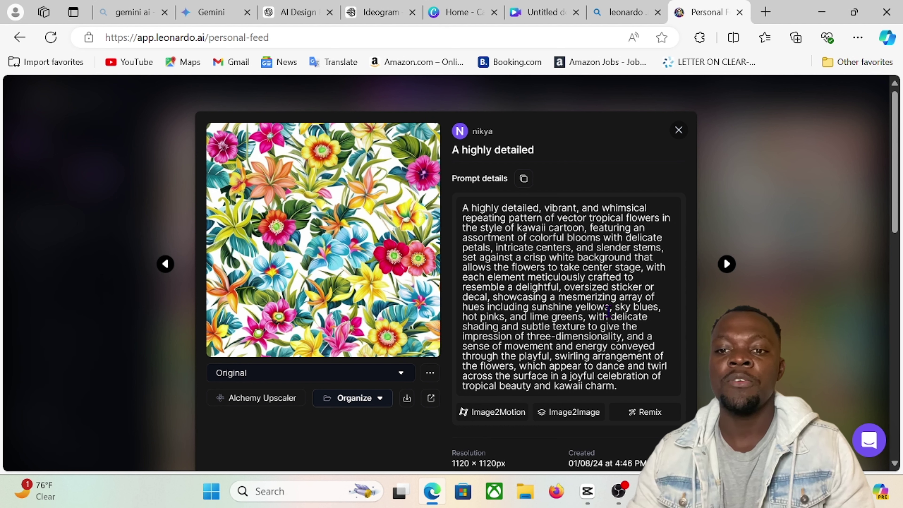
pyautogui.moveTo(632, 391); pyautogui.dragTo(461, 208)
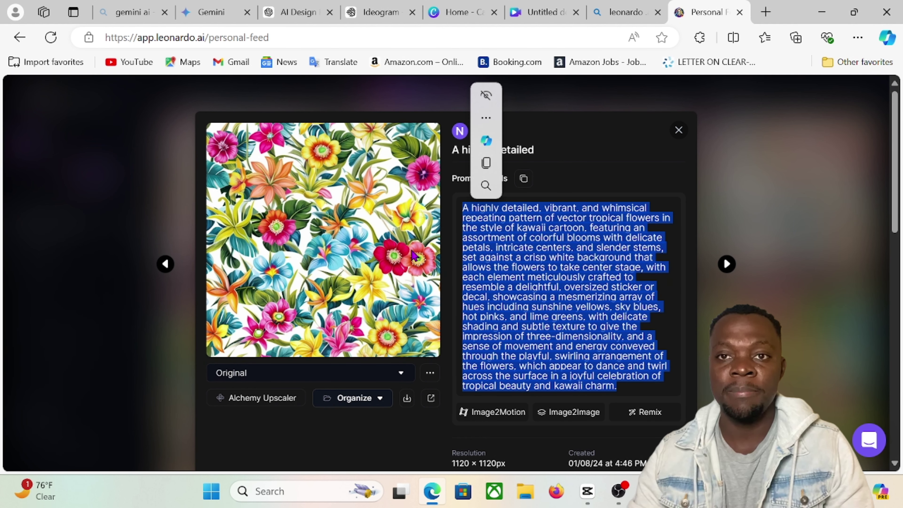
# Enlarge the tropical flower pattern, download the original image, and close its details.
pyautogui.click(339, 272)
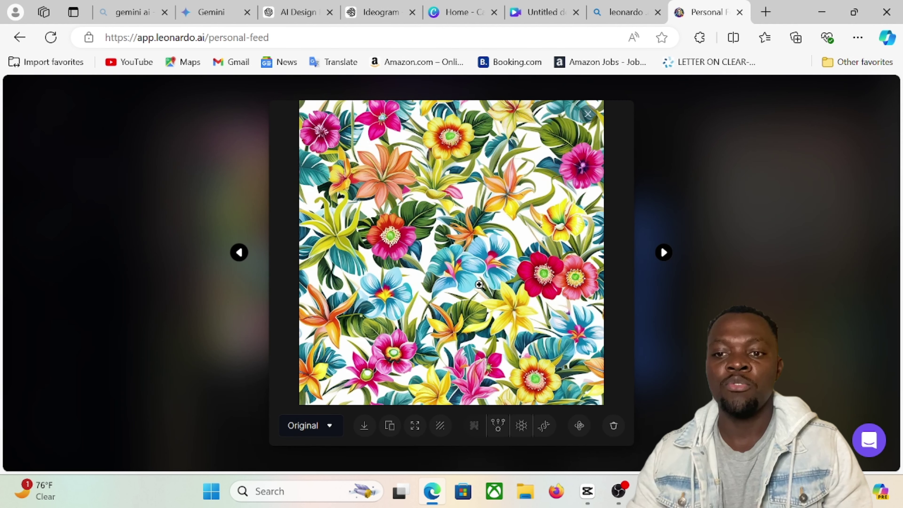
pyautogui.click(364, 426)
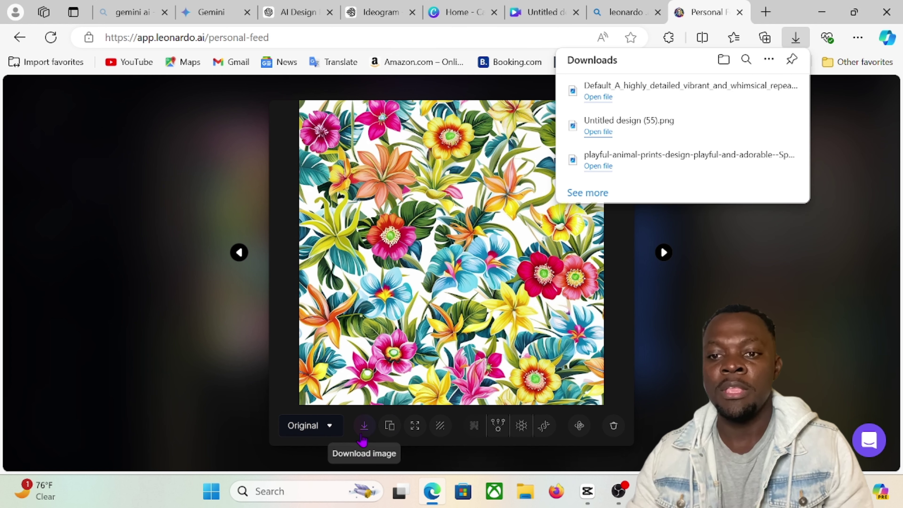
pyautogui.click(741, 267)
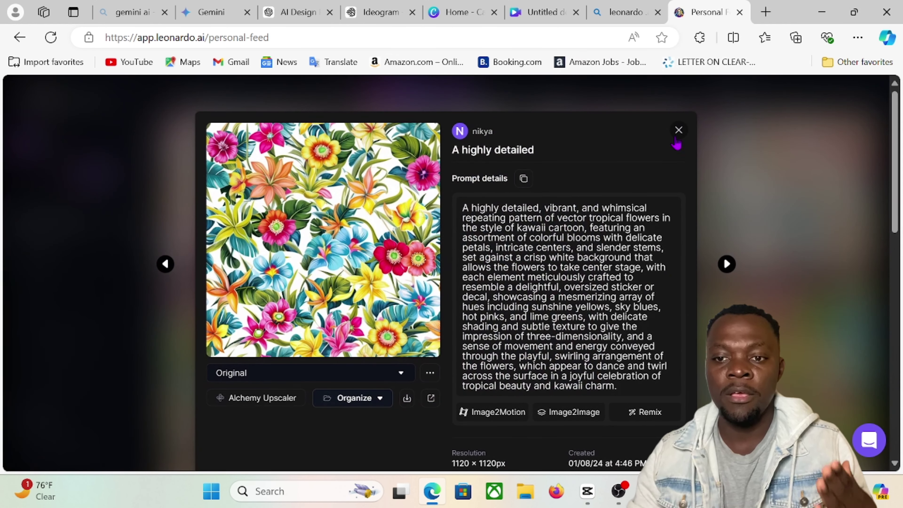
pyautogui.click(677, 128)
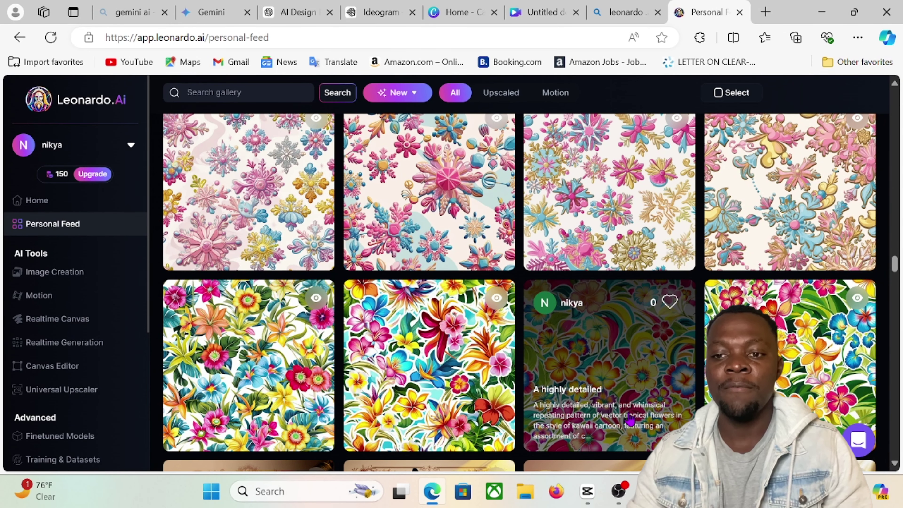
pyautogui.scroll(5, 629, 419)
pyautogui.scroll(-10, 629, 420)
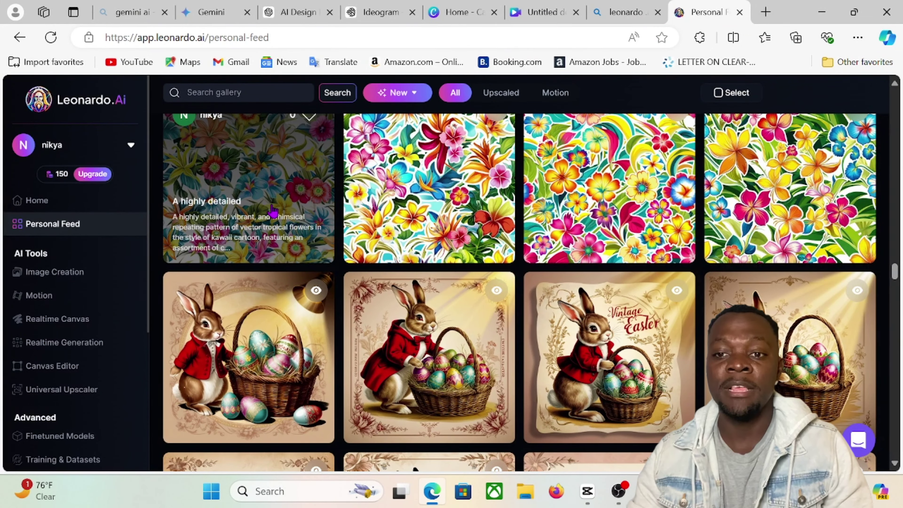
pyautogui.click(272, 211)
pyautogui.click(764, 203)
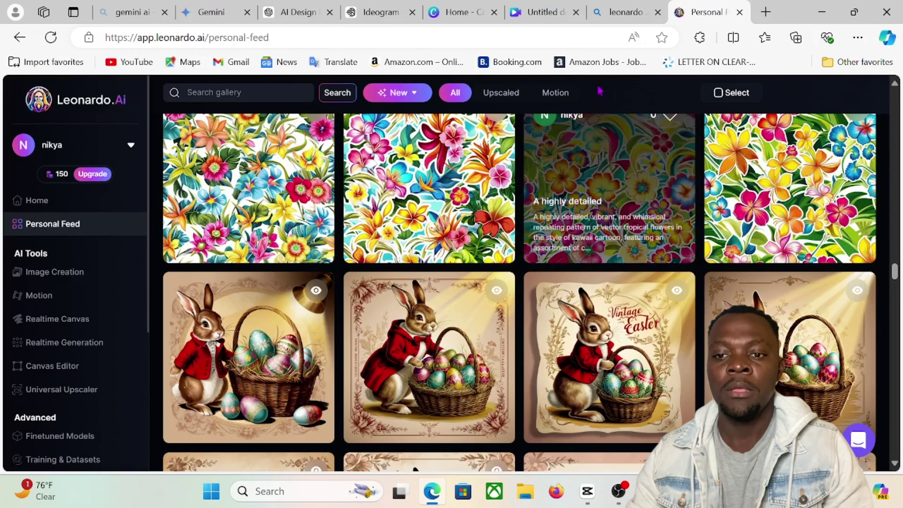
pyautogui.click(629, 15)
# Capture a screenshot of the whole personal feed page with the row of tropical flower patterns in view.
pyautogui.scroll(5, 426, 285)
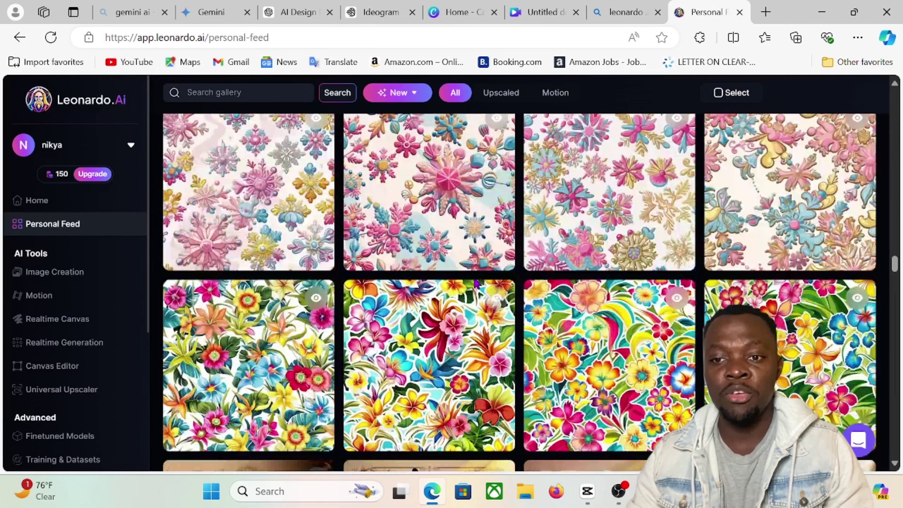
pyautogui.scroll(-3, 426, 284)
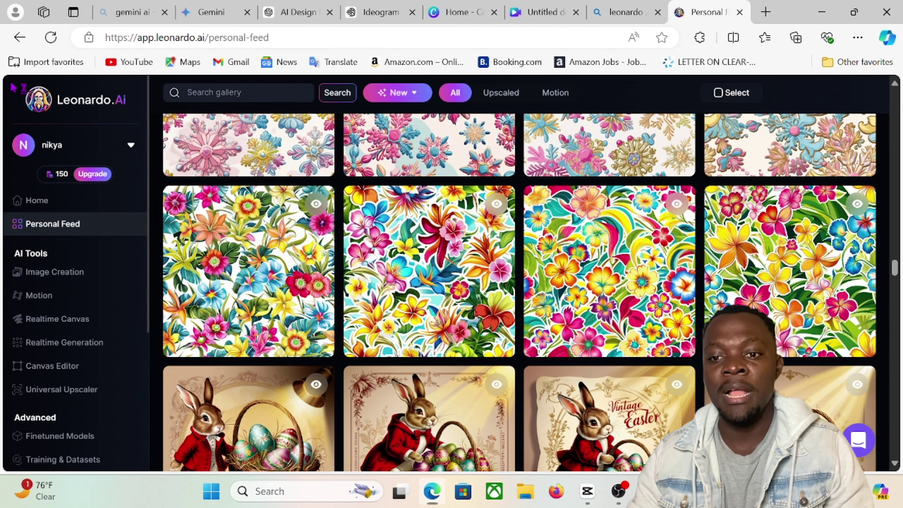
pyautogui.press('super+shift+s')
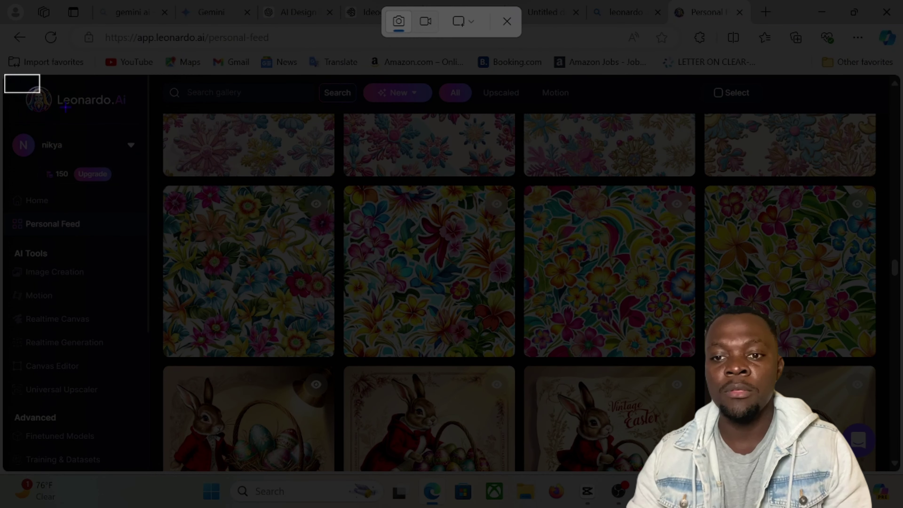
pyautogui.moveTo(40, 93); pyautogui.dragTo(899, 473)
pyautogui.moveTo(898, 439); pyautogui.dragTo(898, 440)
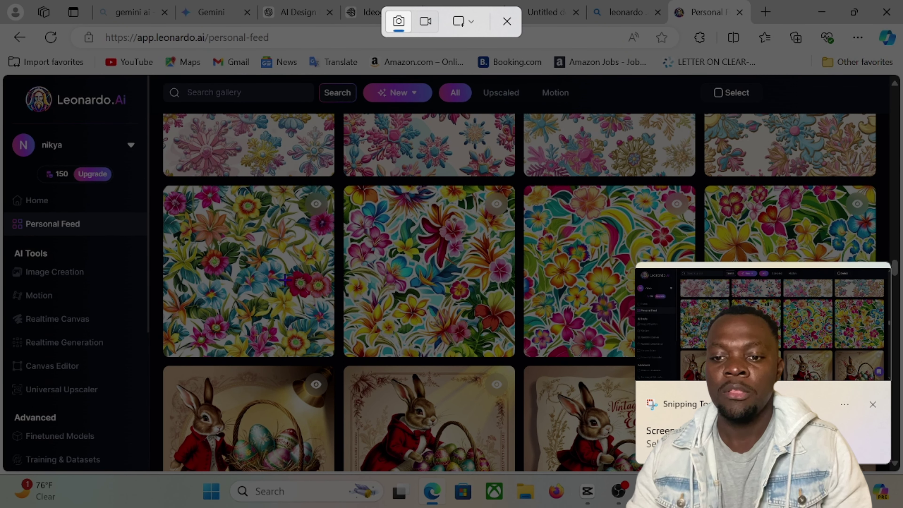
pyautogui.press('Escape')
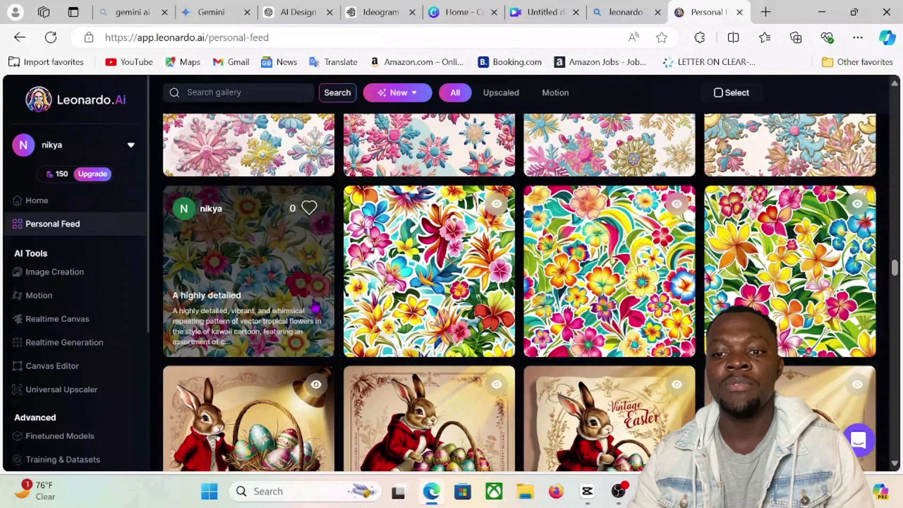
# Open the first tropical flower pattern, select its full prompt text, and capture a screenshot of the image details.
pyautogui.click(263, 287)
pyautogui.moveTo(466, 211); pyautogui.dragTo(661, 239)
pyautogui.moveTo(465, 208); pyautogui.dragTo(626, 403)
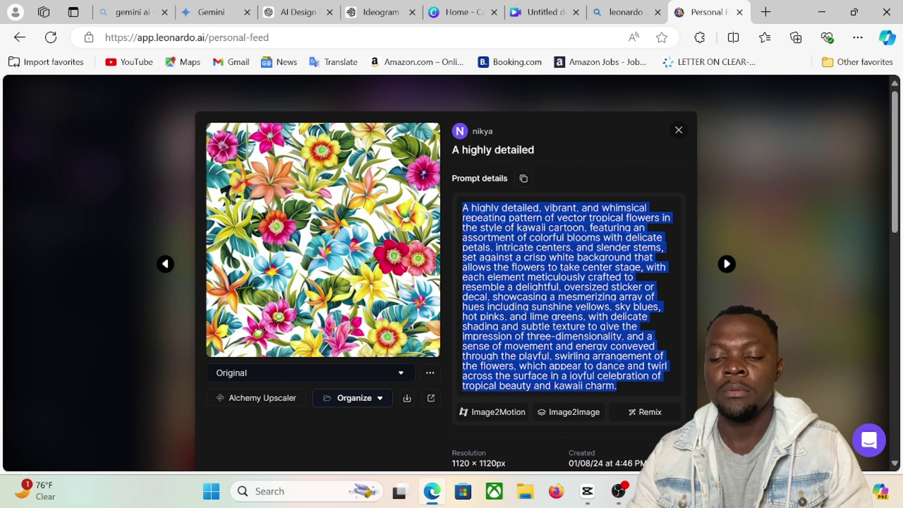
pyautogui.press('super+shift+s')
pyautogui.moveTo(191, 110); pyautogui.dragTo(692, 470)
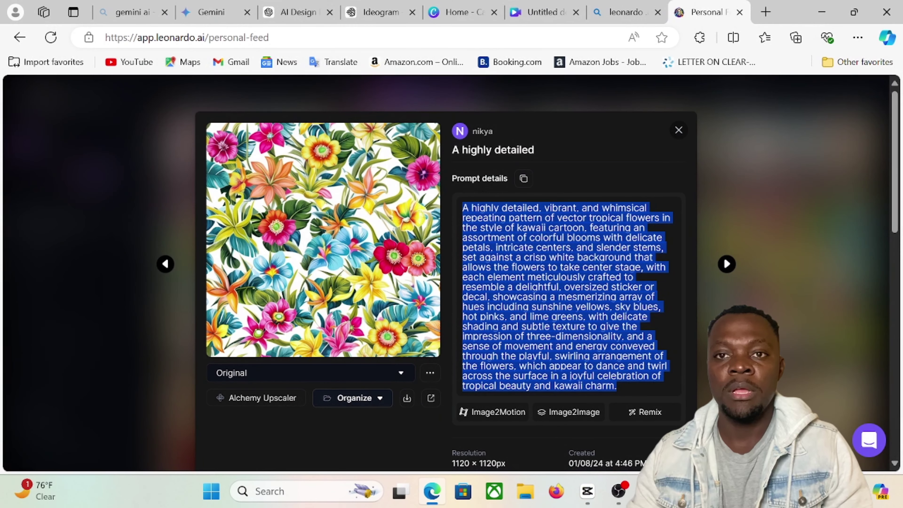
# Enlarge the tropical flower pattern and capture a screenshot of the enlarged image with its download options.
pyautogui.click(362, 249)
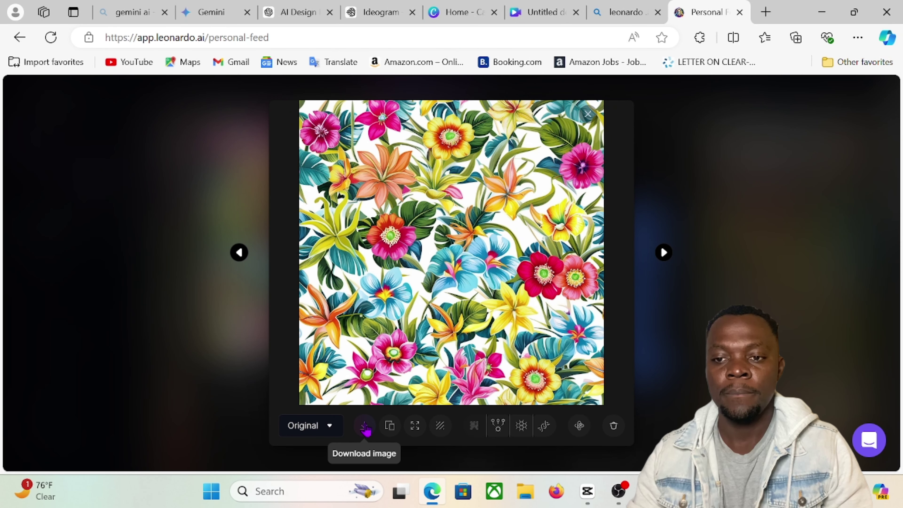
pyautogui.press('super+shift+s')
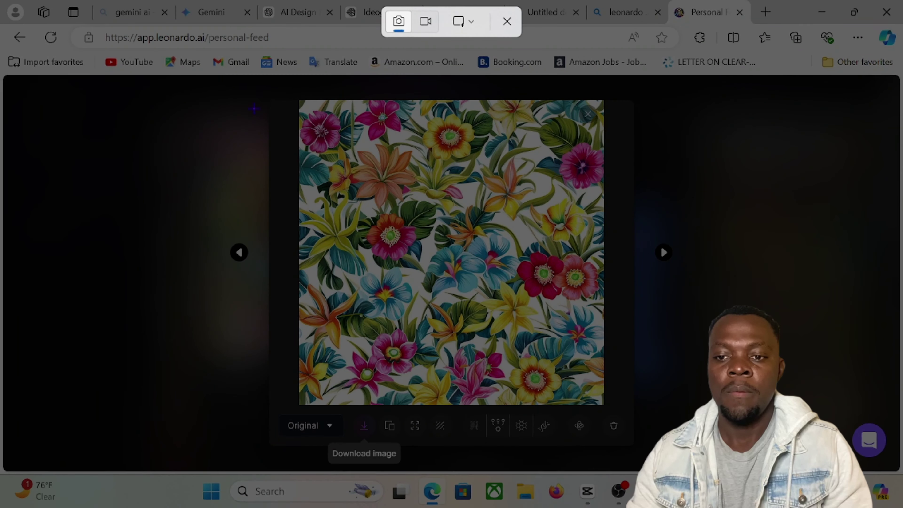
pyautogui.moveTo(258, 81); pyautogui.dragTo(639, 469)
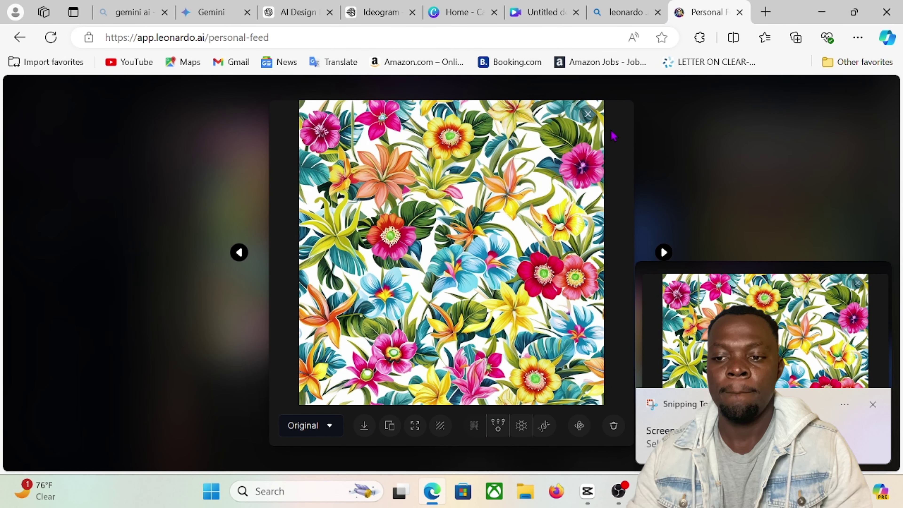
# Open the Printify products page at printify.com/app/store/products/1 in a new browser tab.
pyautogui.click(766, 13)
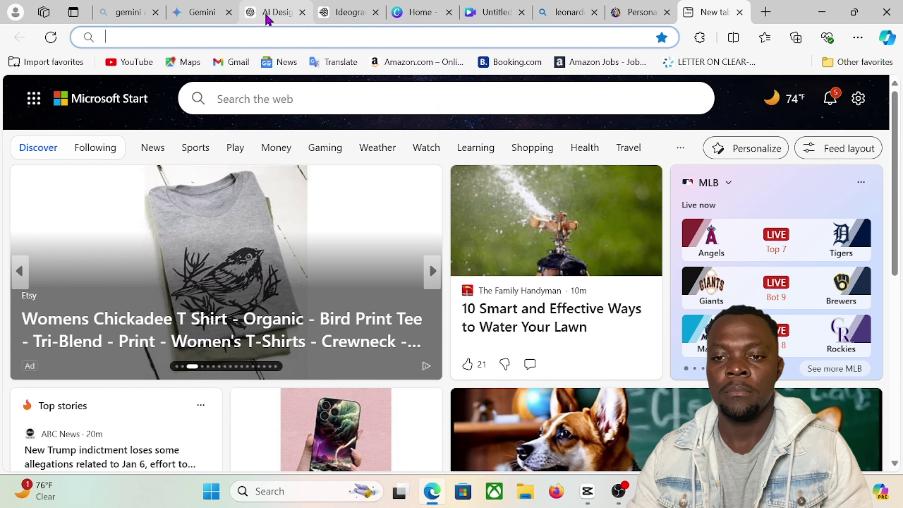
pyautogui.write('Print')
pyautogui.press('Right')
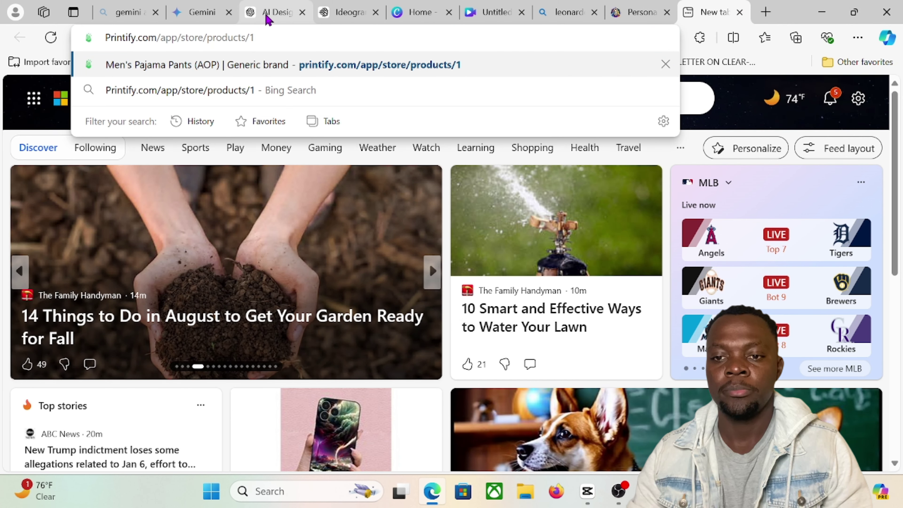
pyautogui.press('Return')
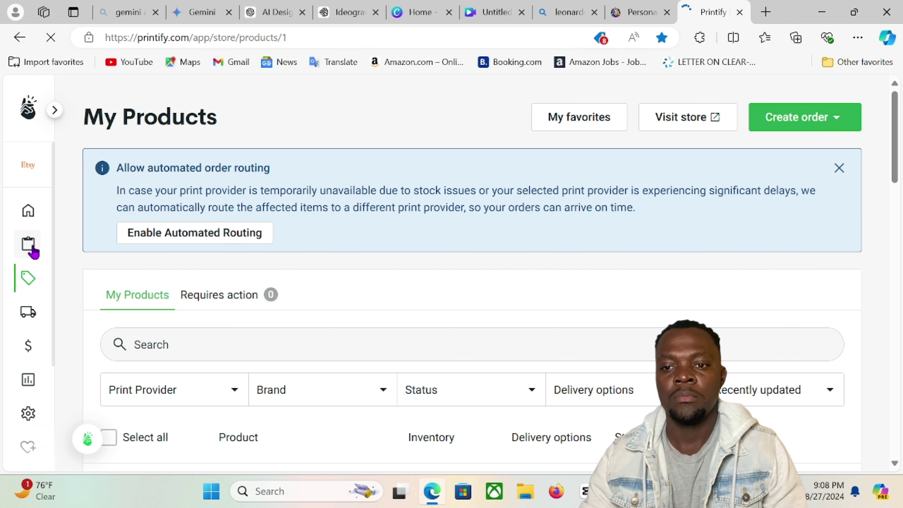
pyautogui.moveTo(36, 251)
pyautogui.click(245, 212)
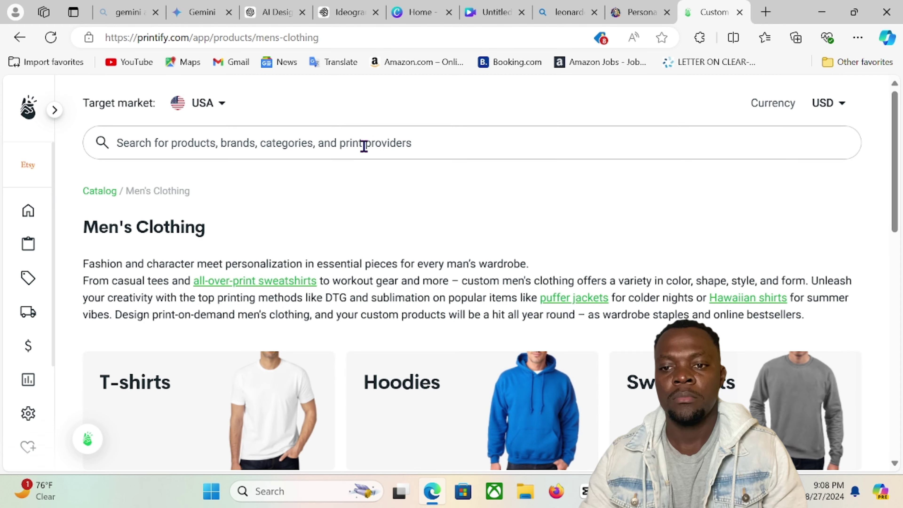
pyautogui.click(362, 144)
pyautogui.write('pack back')
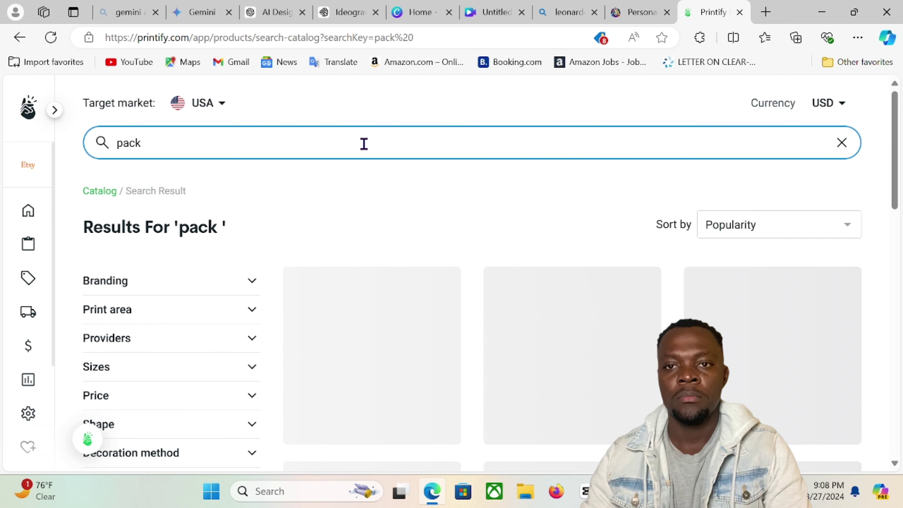
pyautogui.press('BackSpace')
pyautogui.press('BackSpace')
pyautogui.press('BackSpace')
pyautogui.press('BackSpace')
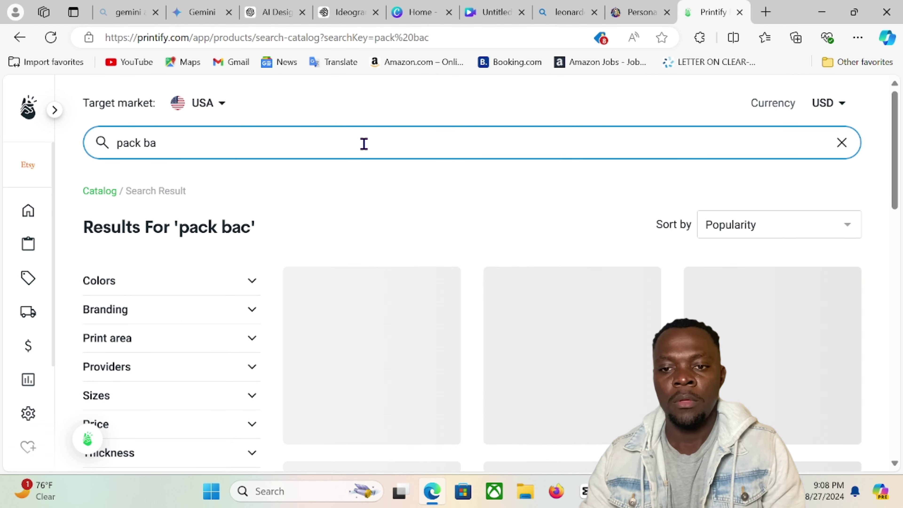
pyautogui.click(416, 371)
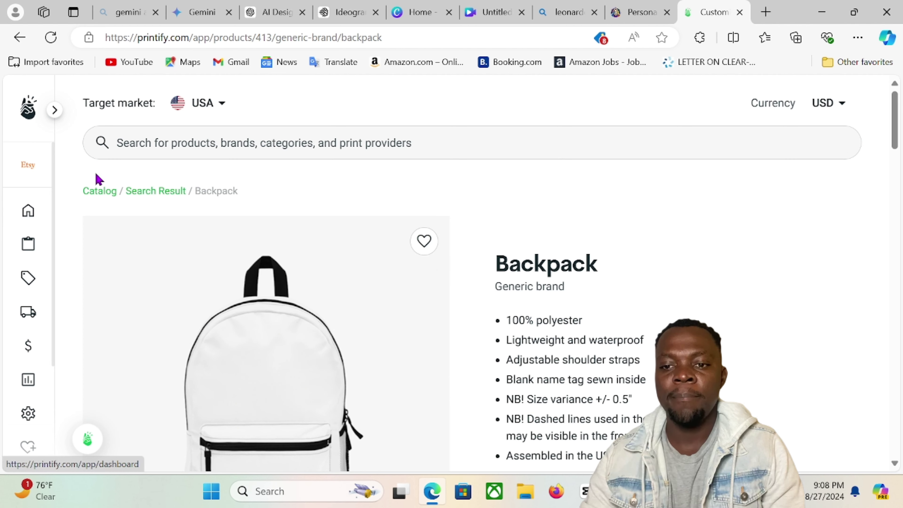
pyautogui.click(19, 37)
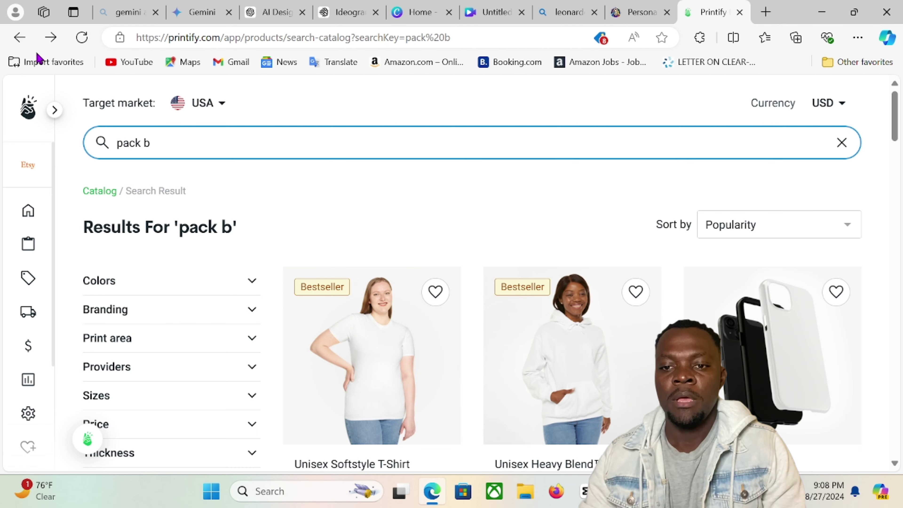
pyautogui.click(19, 37)
# Open the Printify dashboard and capture a screenshot of the whole page.
pyautogui.click(28, 210)
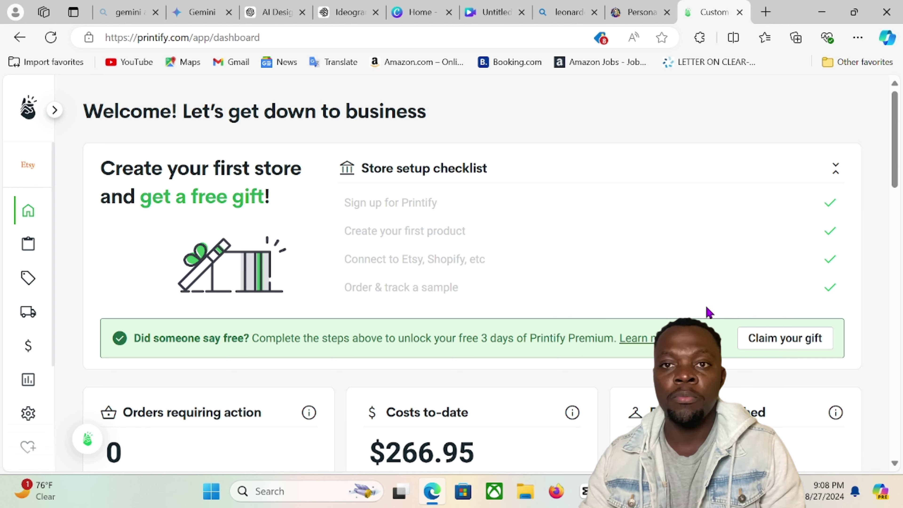
pyautogui.press('super+shift+s')
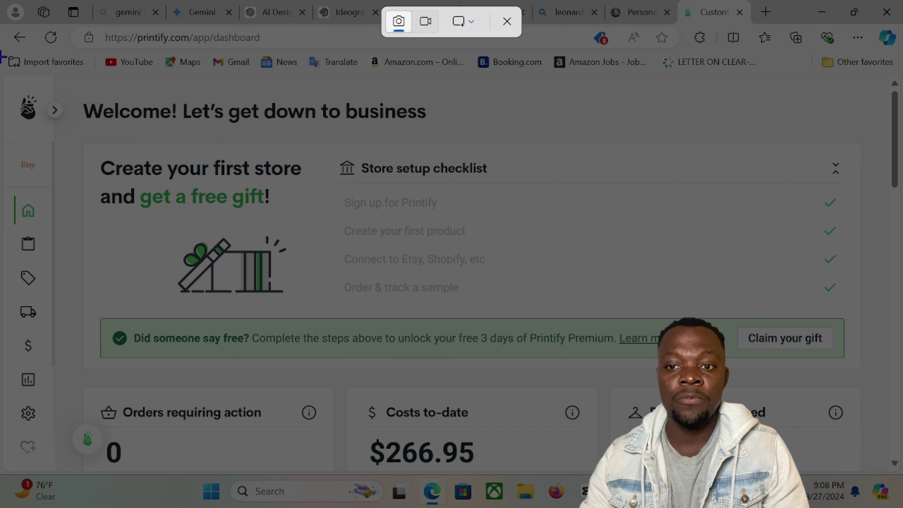
pyautogui.moveTo(4, 26); pyautogui.dragTo(901, 478)
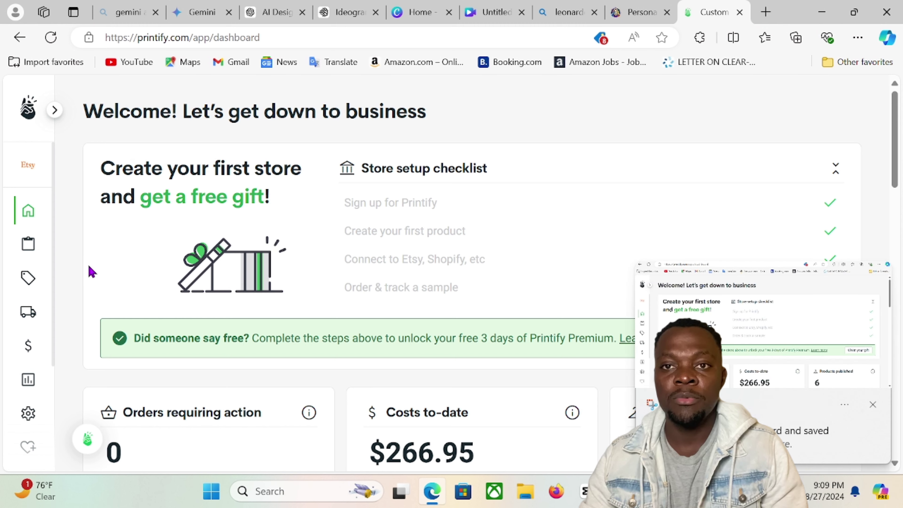
# Search the product catalog for "packb" and capture a screenshot of the results with the Backpack in view.
pyautogui.moveTo(35, 253)
pyautogui.click(266, 214)
pyautogui.click(262, 145)
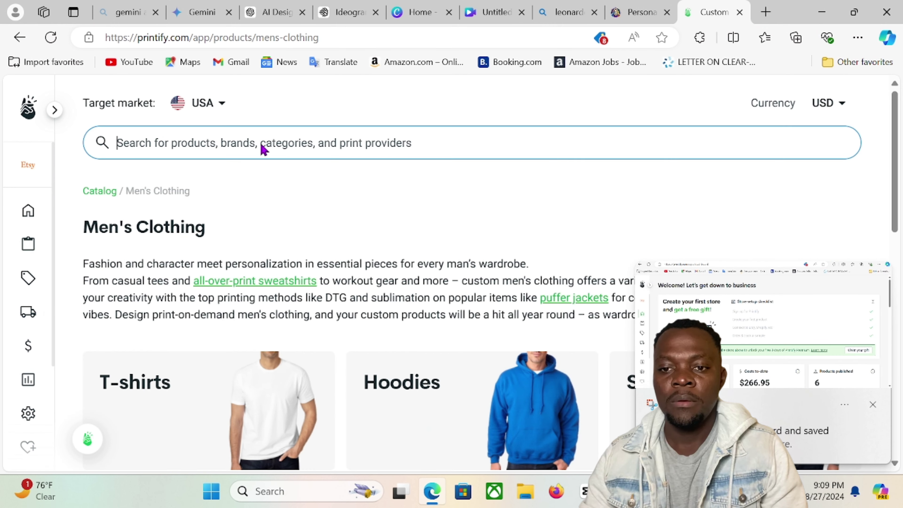
pyautogui.write('pack')
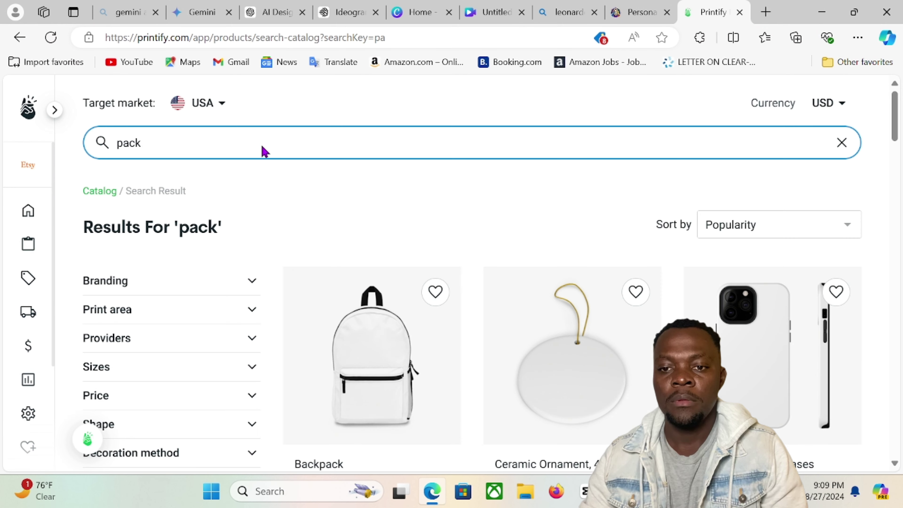
pyautogui.write('ba')
pyautogui.press('BackSpace')
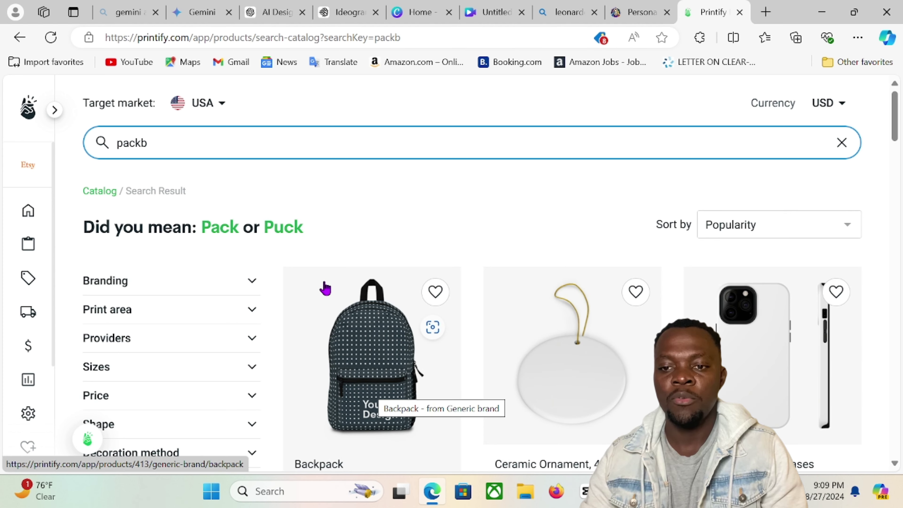
pyautogui.press('super+shift+s')
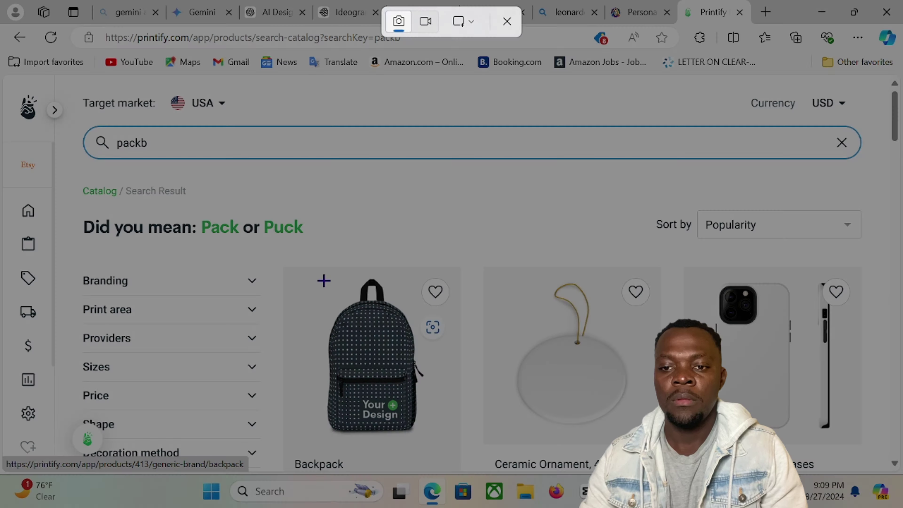
pyautogui.moveTo(3, 72); pyautogui.dragTo(774, 500)
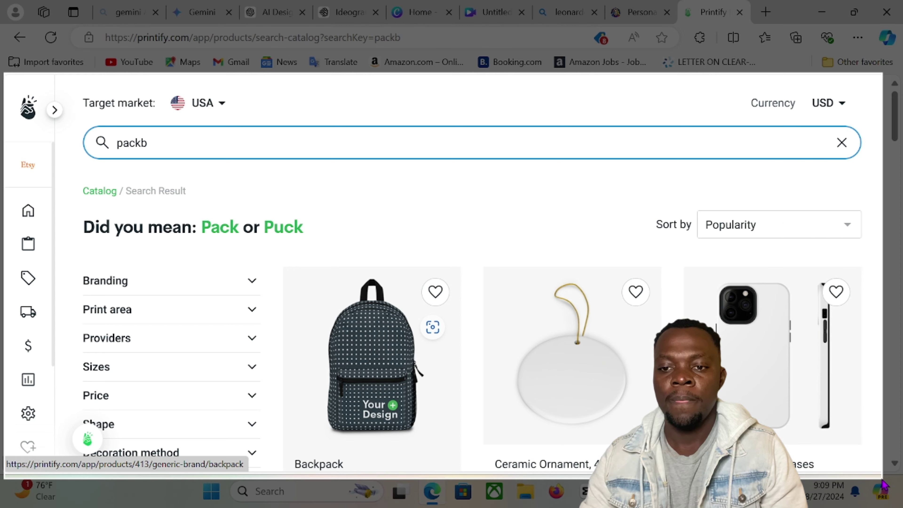
# Open the generic brand Backpack, dismiss the screenshot notification, and start designing with the provider MWW On Demand.
pyautogui.click(399, 353)
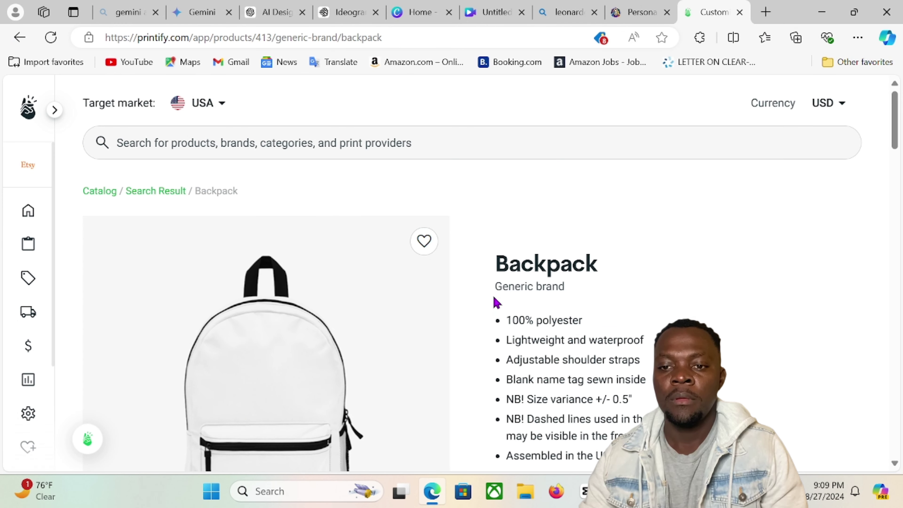
pyautogui.scroll(-6, 498, 303)
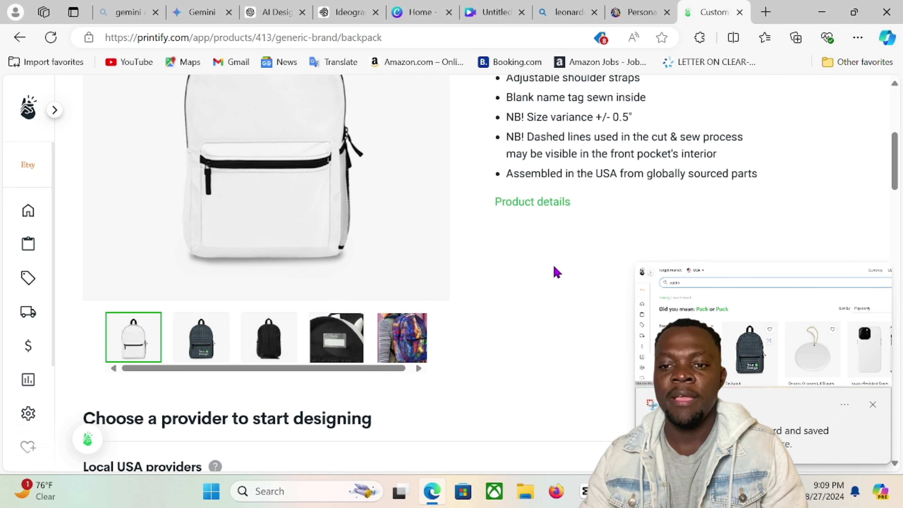
pyautogui.click(872, 406)
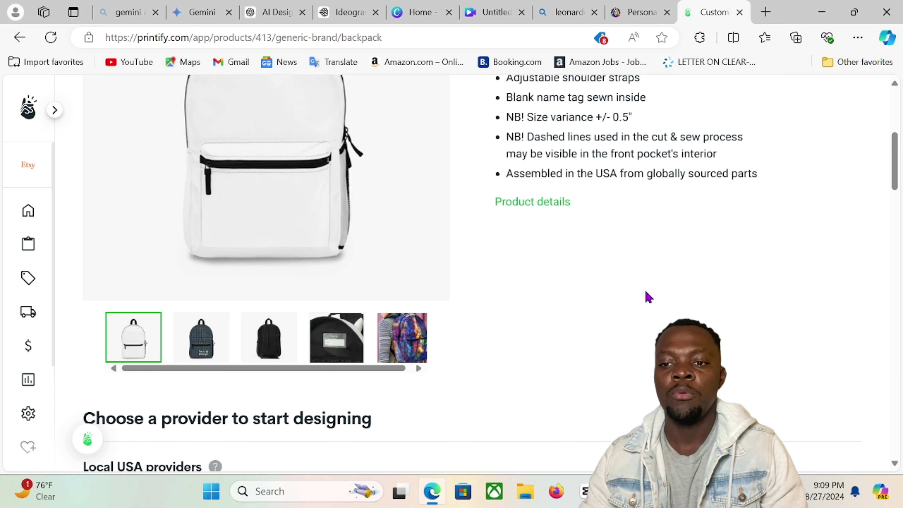
pyautogui.scroll(-8, 611, 268)
pyautogui.scroll(2, 406, 292)
pyautogui.scroll(-6, 449, 287)
pyautogui.scroll(6, 448, 286)
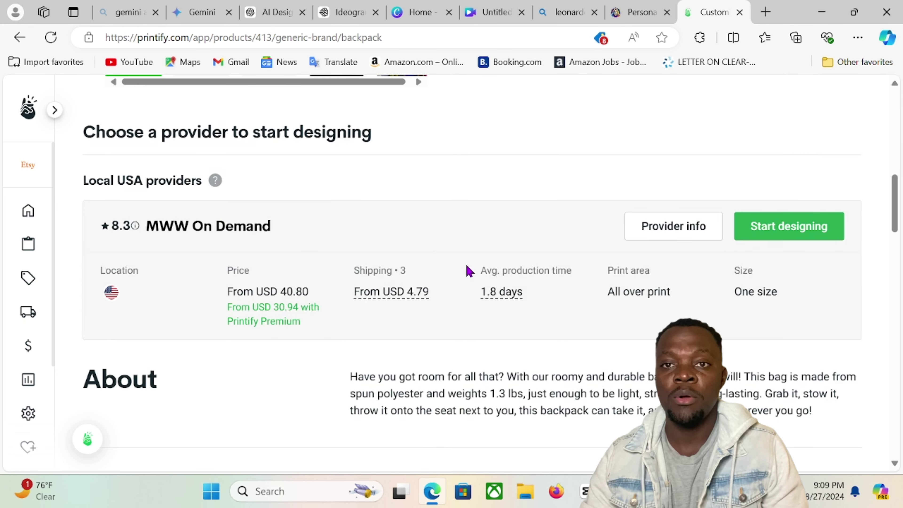
pyautogui.click(782, 245)
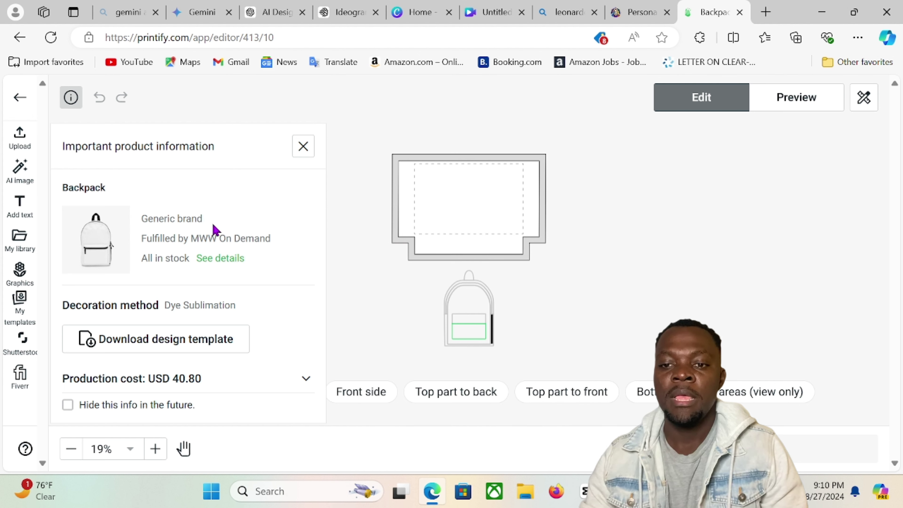
# Upload Default_A_highly_detailed_vibrant_and_whimsical_repeating_patt_3.jpg from Downloads onto the backpack's Pocket front area.
pyautogui.click(20, 137)
pyautogui.click(123, 206)
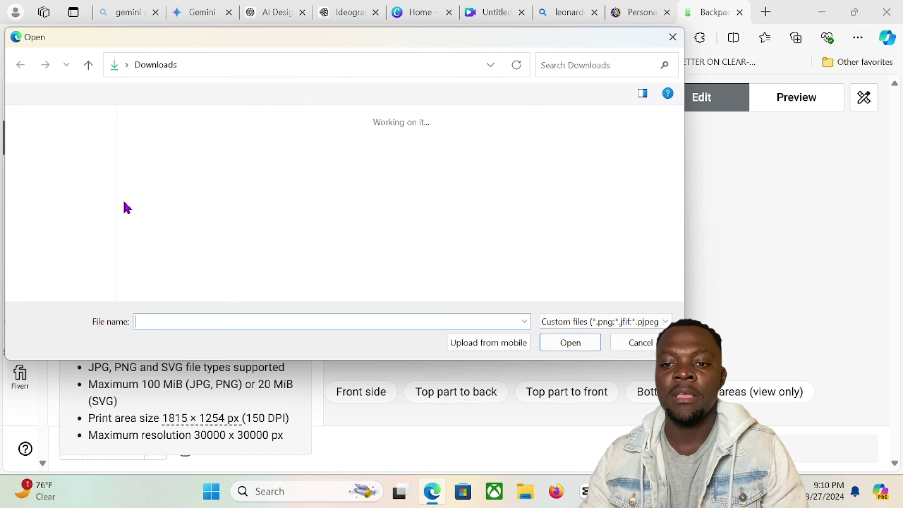
pyautogui.click(162, 214)
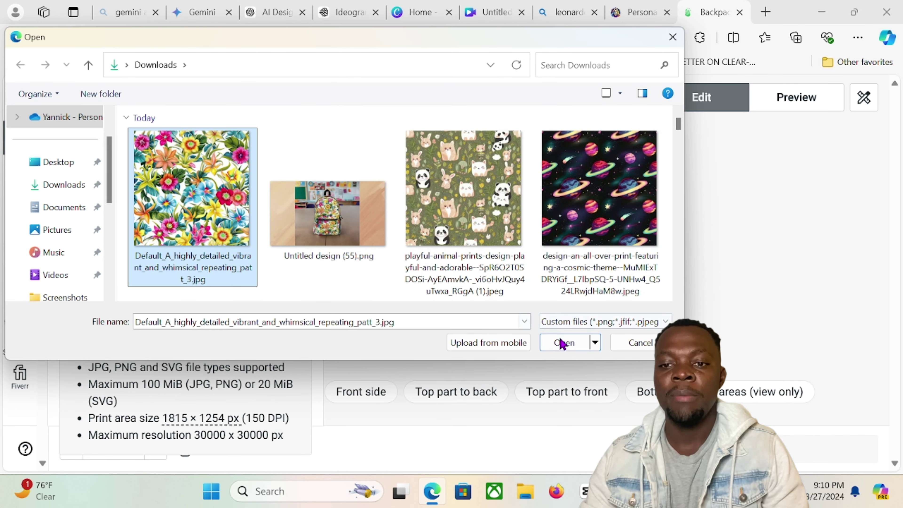
pyautogui.click(564, 343)
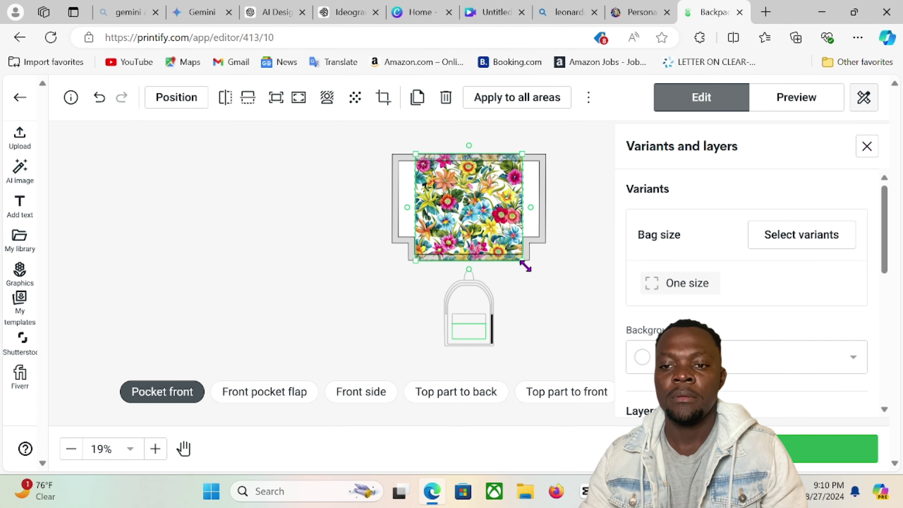
# Enlarge the flower artwork to cover the whole Pocket front print area and preview the backpack mockup.
pyautogui.moveTo(526, 262); pyautogui.dragTo(546, 285)
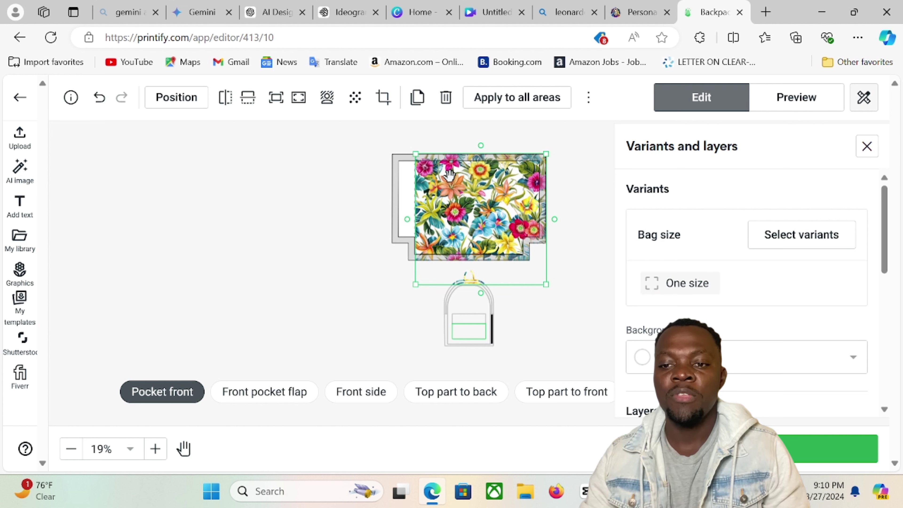
pyautogui.moveTo(416, 154); pyautogui.dragTo(391, 130)
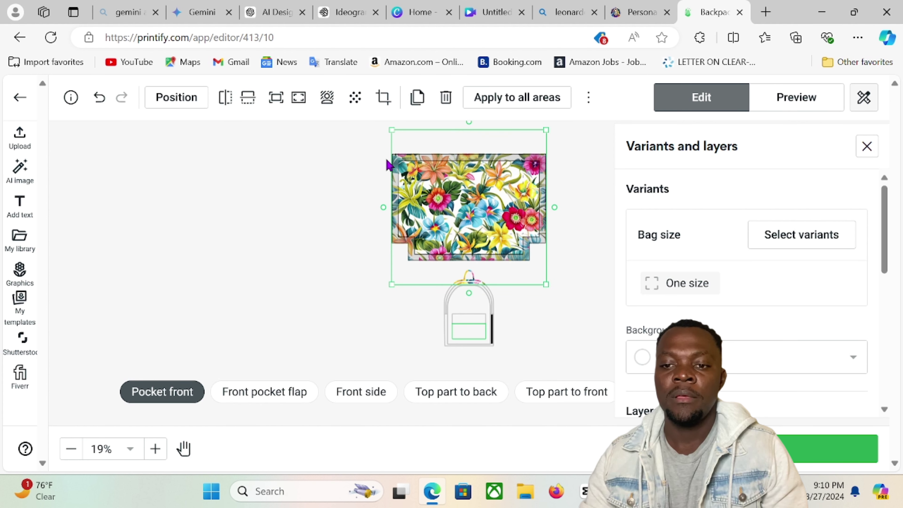
pyautogui.click(792, 104)
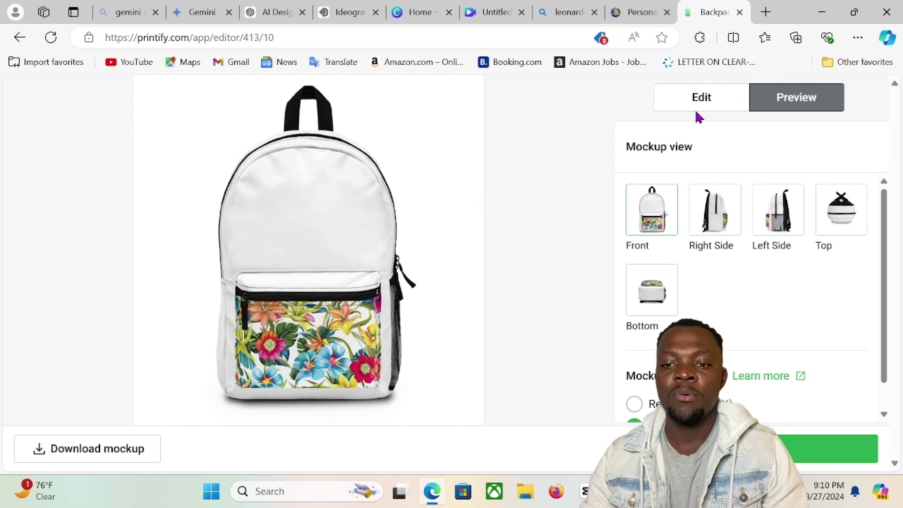
# Return to editing, look through the Front pocket flap, Front side and Top part to front areas, return to Pocket front, and close Variants and layers.
pyautogui.click(698, 101)
pyautogui.click(280, 394)
pyautogui.click(361, 392)
pyautogui.click(543, 393)
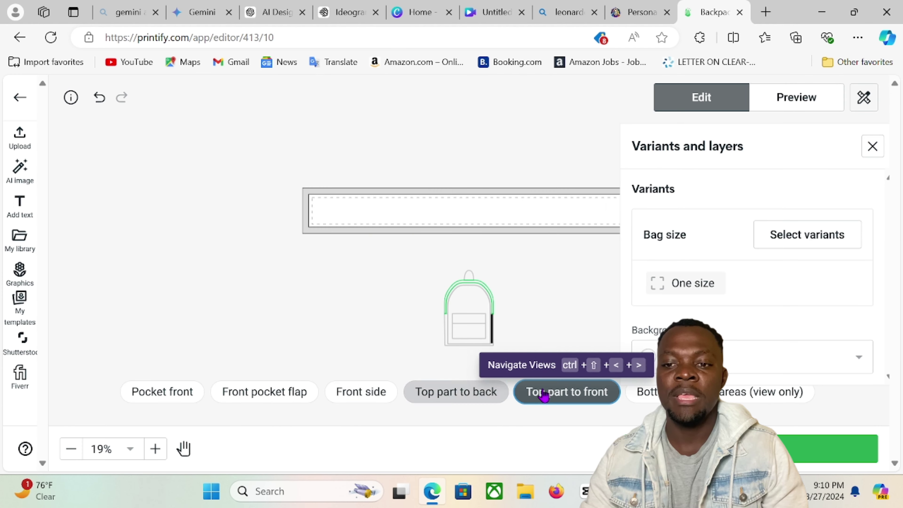
pyautogui.click(173, 400)
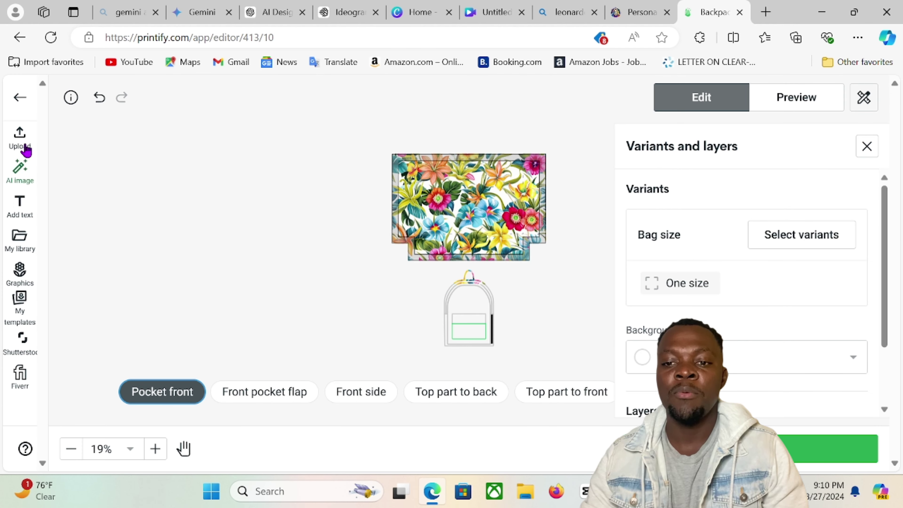
pyautogui.click(20, 97)
pyautogui.click(587, 213)
pyautogui.click(867, 149)
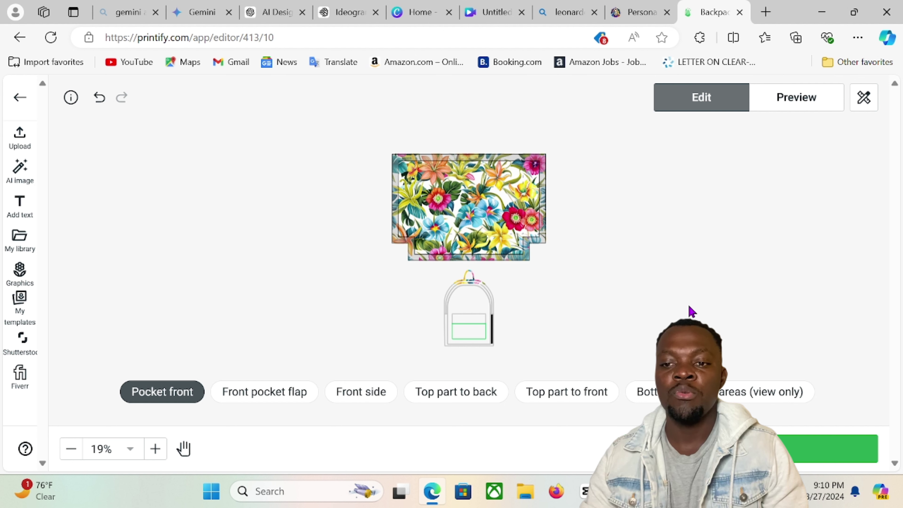
# Open the new upload options for the Pocket front and capture a screenshot of the editor page below the browser bars.
pyautogui.click(19, 137)
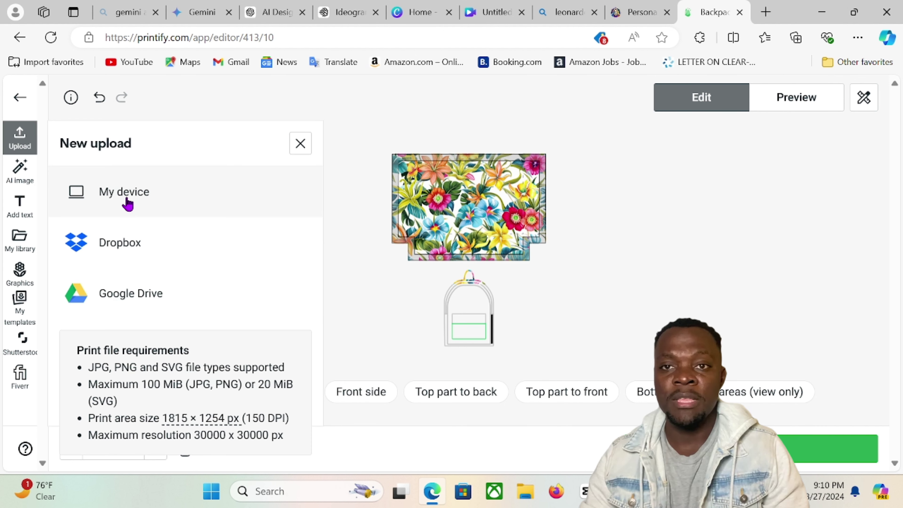
pyautogui.click(127, 206)
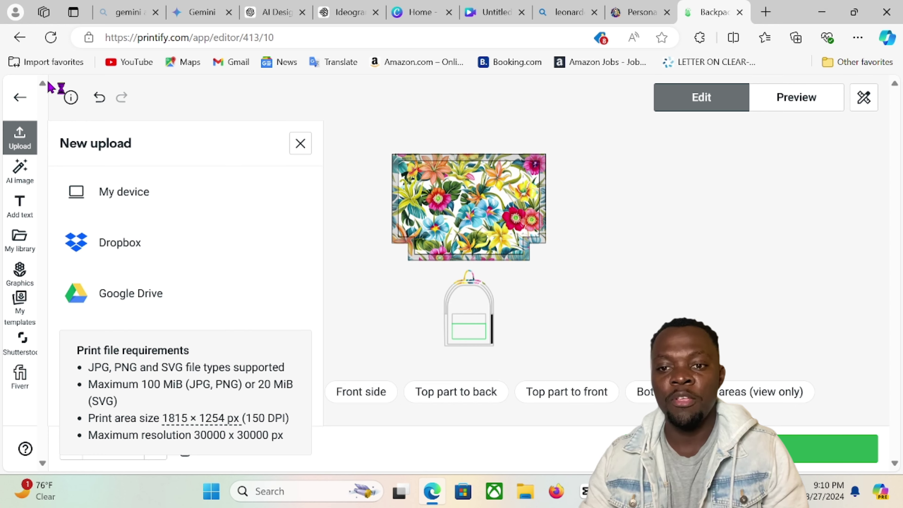
pyautogui.press('super+shift+s')
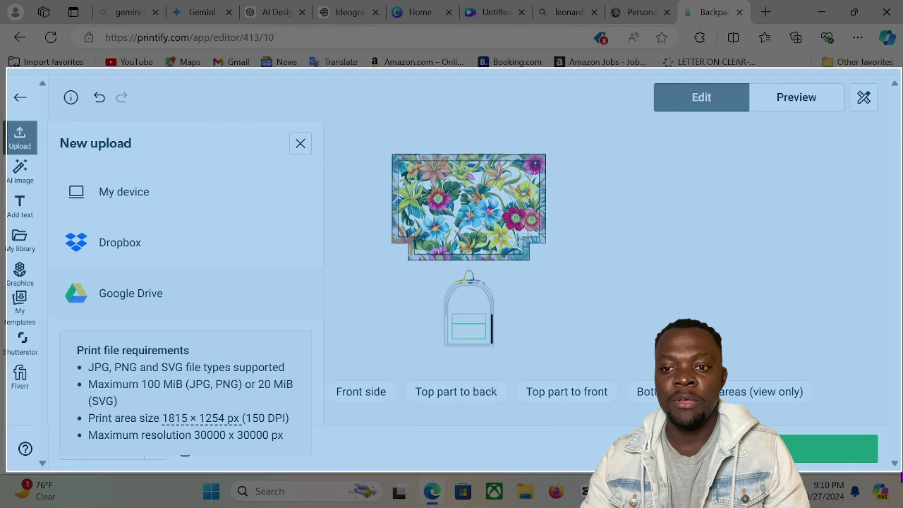
pyautogui.click(471, 216)
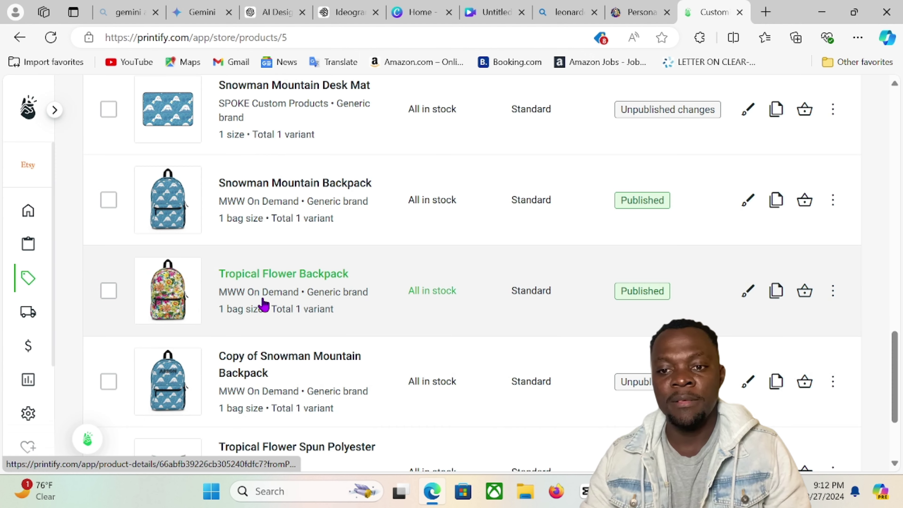
# Open the Tropical Flower Backpack's mockup preview from the product list and capture a screenshot of its front view.
pyautogui.click(171, 299)
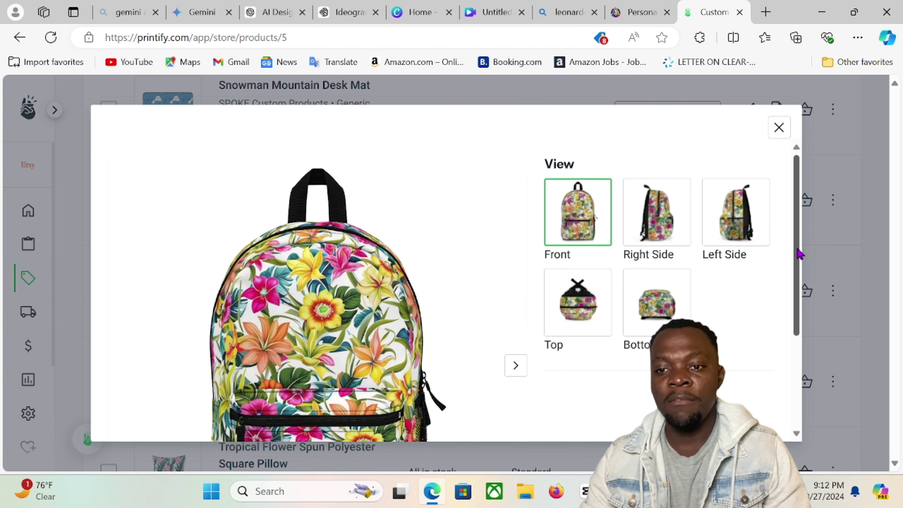
pyautogui.moveTo(796, 255); pyautogui.dragTo(789, 318)
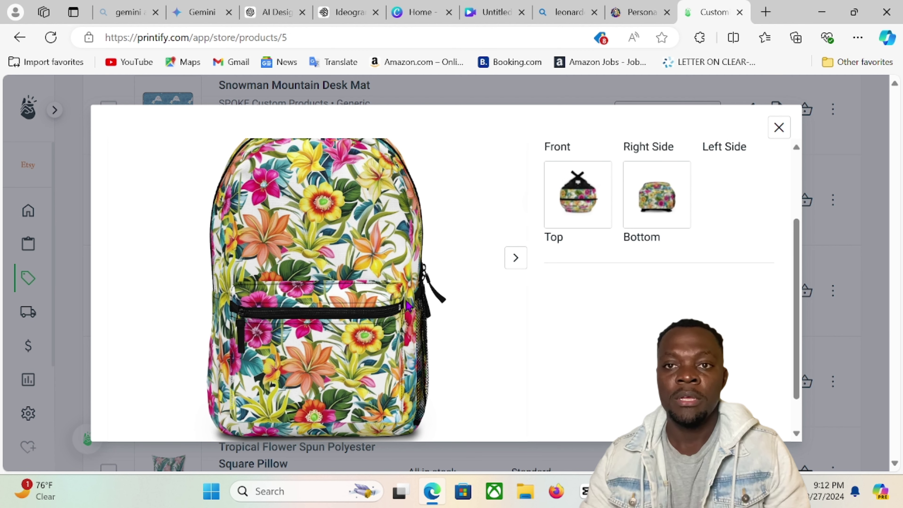
pyautogui.scroll(3, 440, 282)
pyautogui.scroll(-3, 504, 287)
pyautogui.scroll(3, 547, 274)
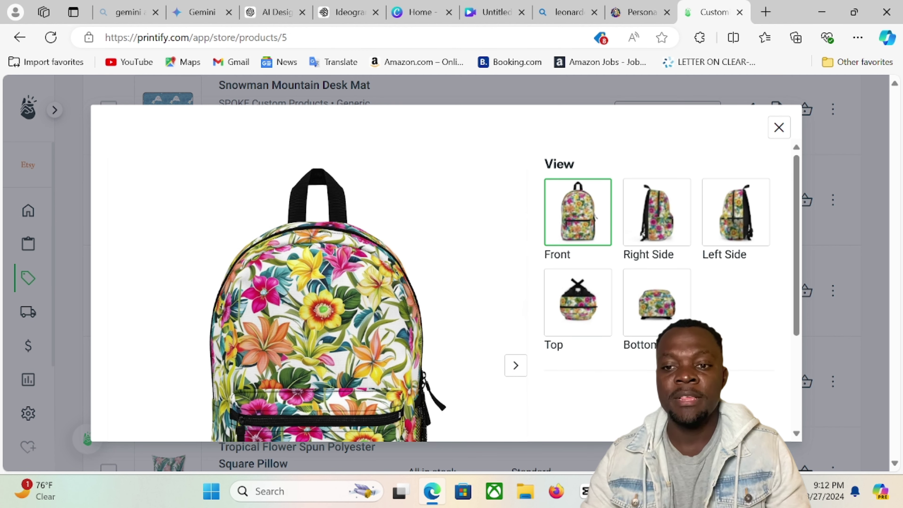
pyautogui.scroll(-1, 796, 311)
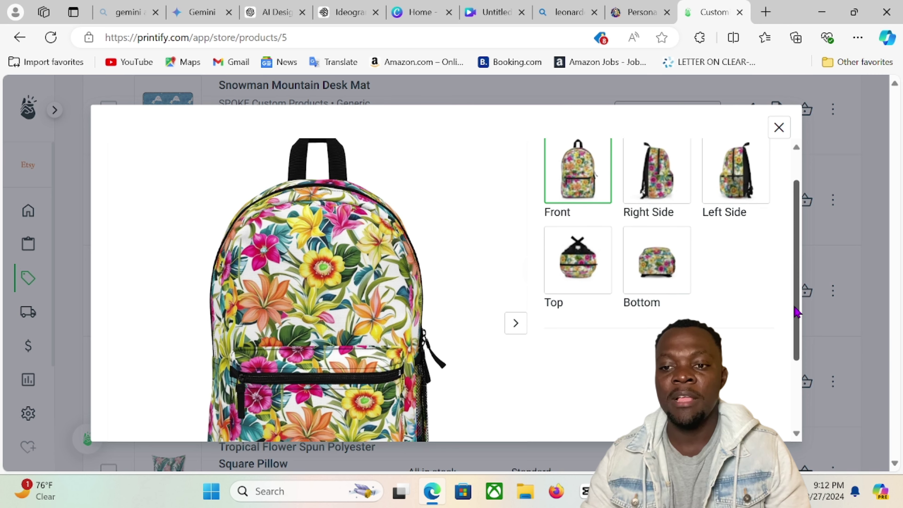
pyautogui.press('super+shift+s')
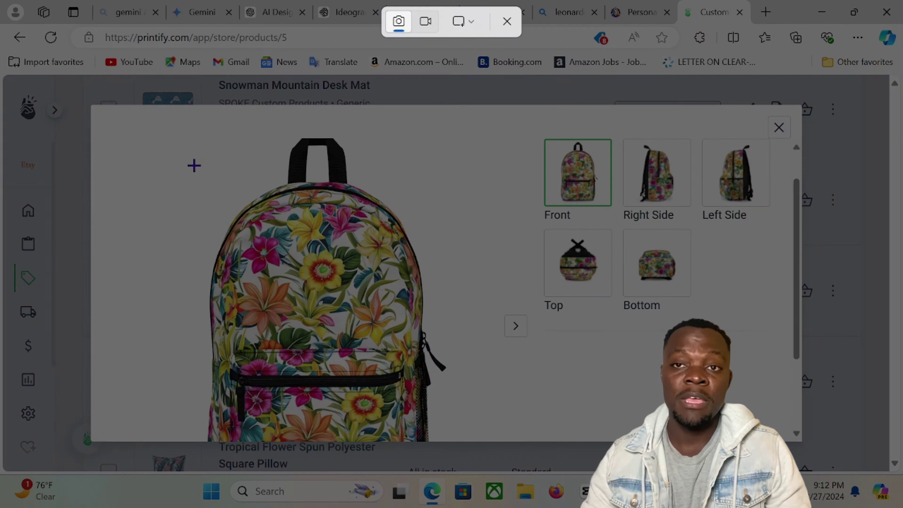
pyautogui.moveTo(2, 72); pyautogui.dragTo(803, 443)
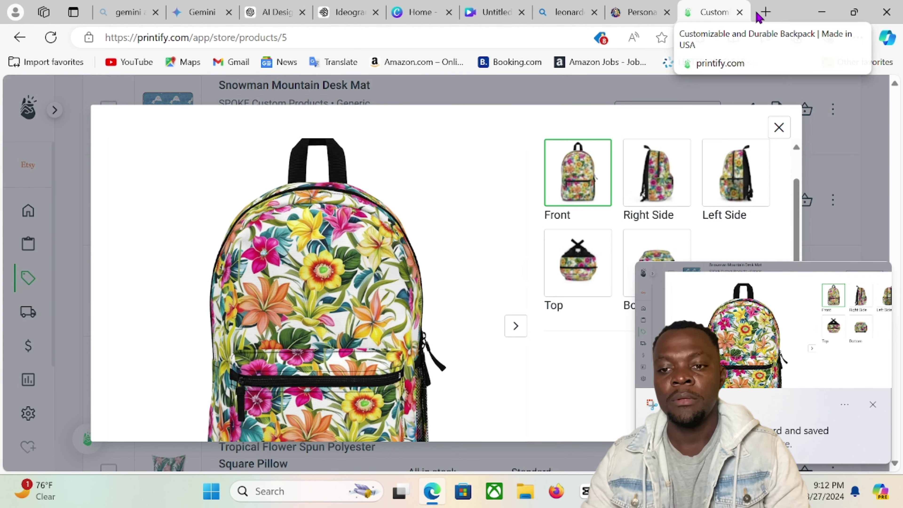
# Open Etsy in a new browser tab and find and open the shop's Tropical Flower Backpack listing.
pyautogui.click(765, 12)
pyautogui.write('etsy')
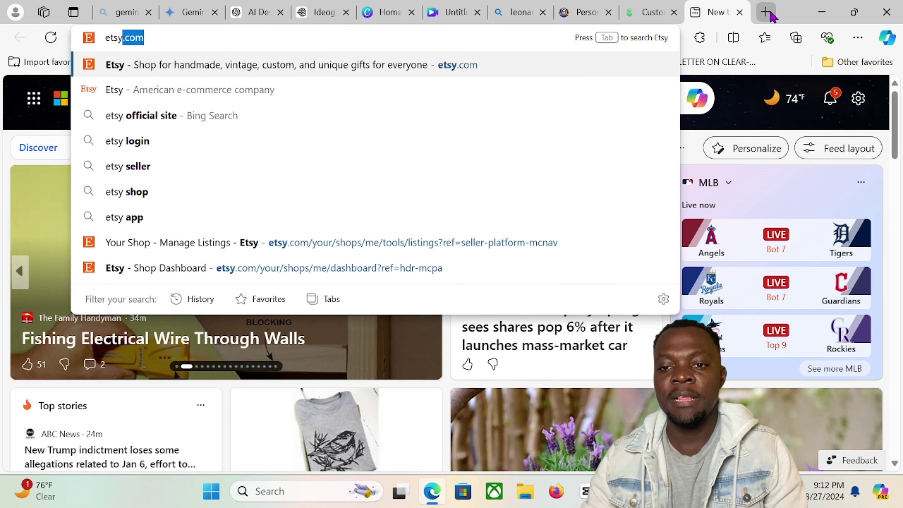
pyautogui.press('Return')
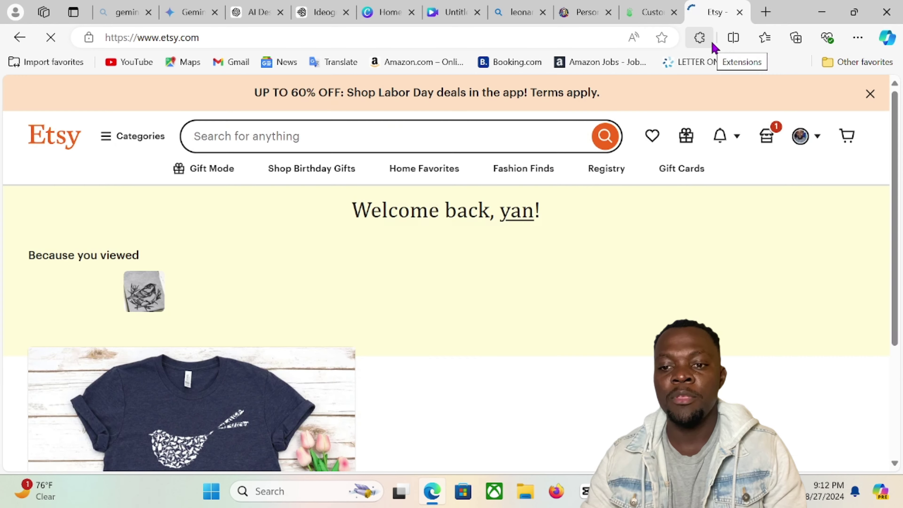
pyautogui.click(800, 137)
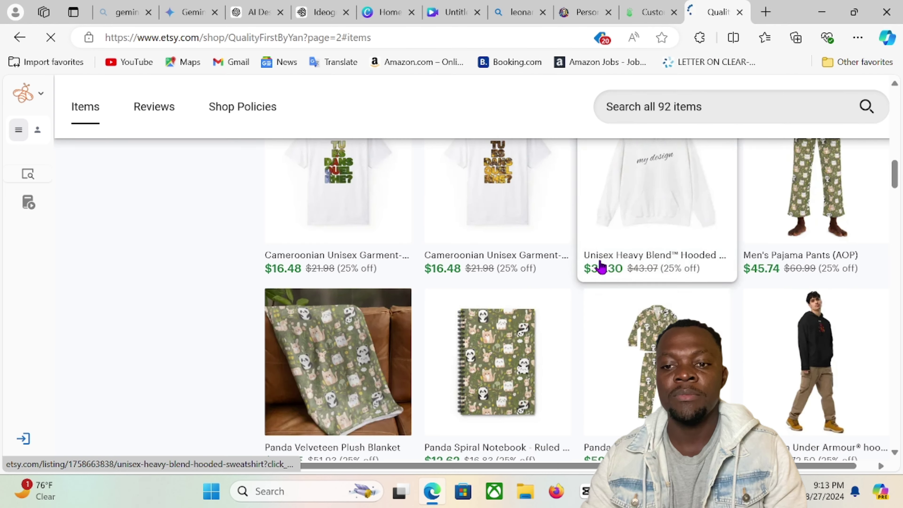
pyautogui.scroll(-10, 601, 265)
pyautogui.scroll(8, 604, 266)
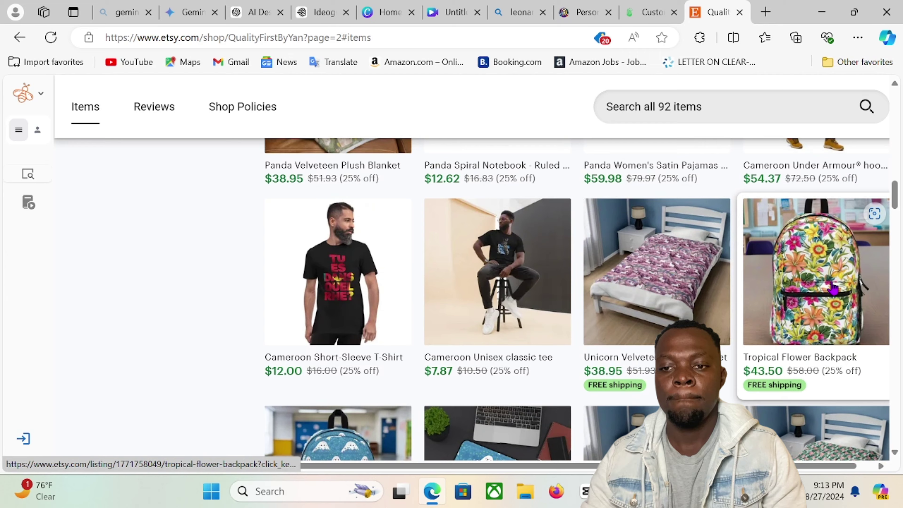
pyautogui.click(831, 285)
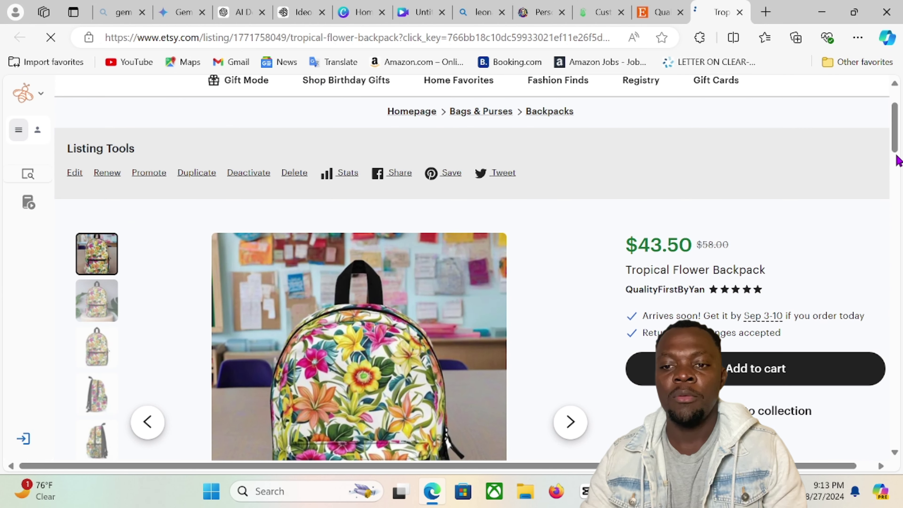
# Capture a screenshot of the Tropical Flower Backpack listing with its full product photo and price in view.
pyautogui.scroll(-4, 897, 160)
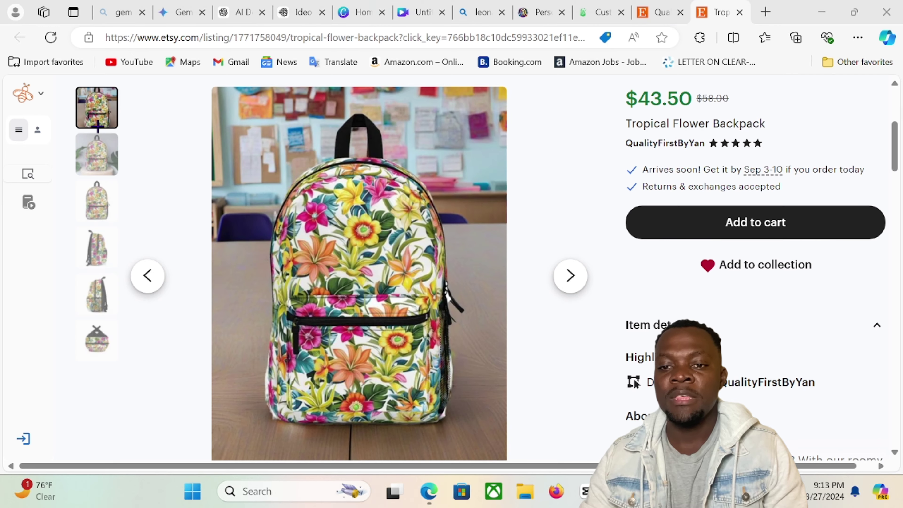
pyautogui.press('super+shift+s')
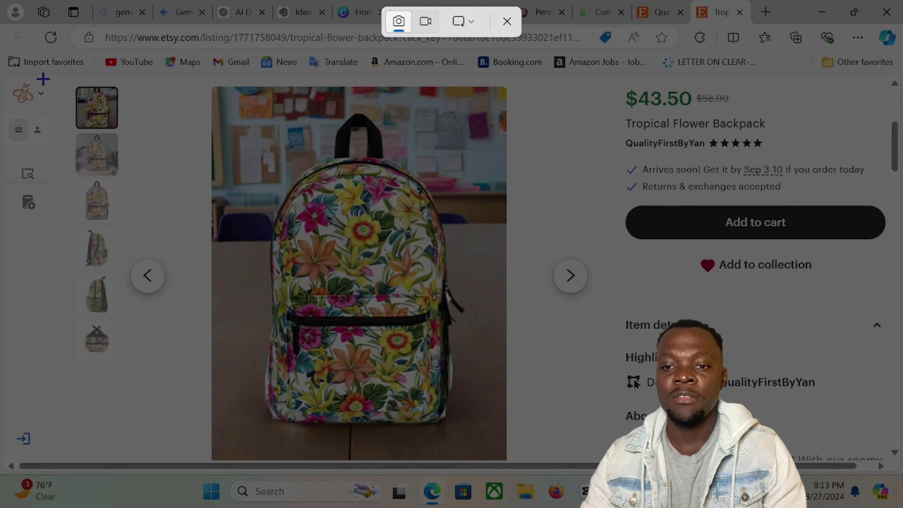
pyautogui.moveTo(48, 75); pyautogui.dragTo(891, 468)
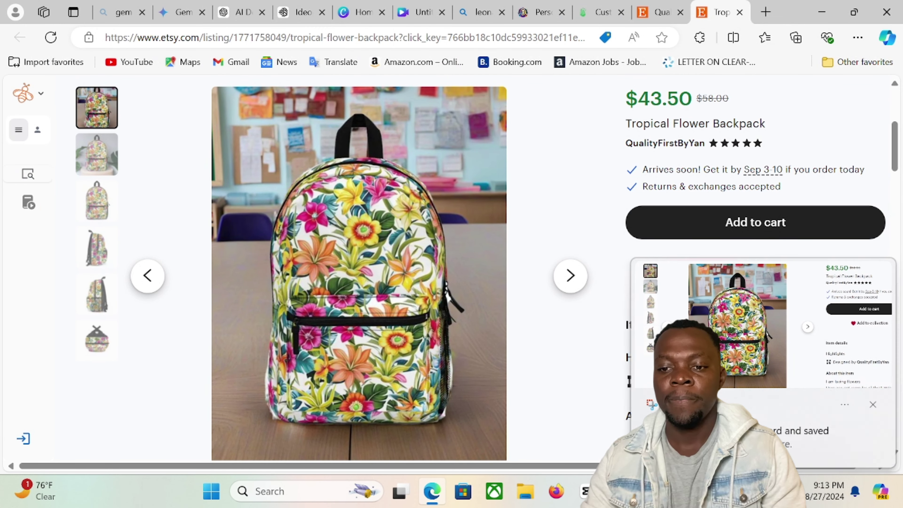
pyautogui.scroll(5, 430, 228)
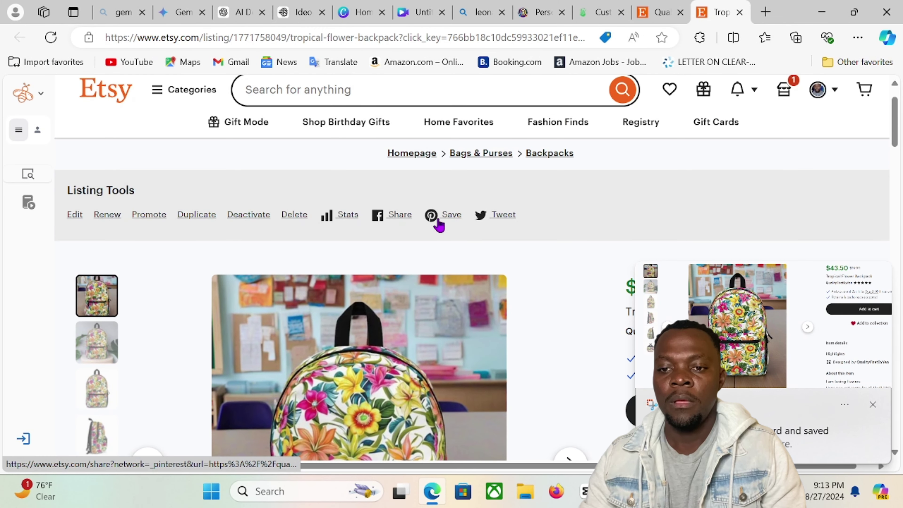
pyautogui.scroll(1, 462, 226)
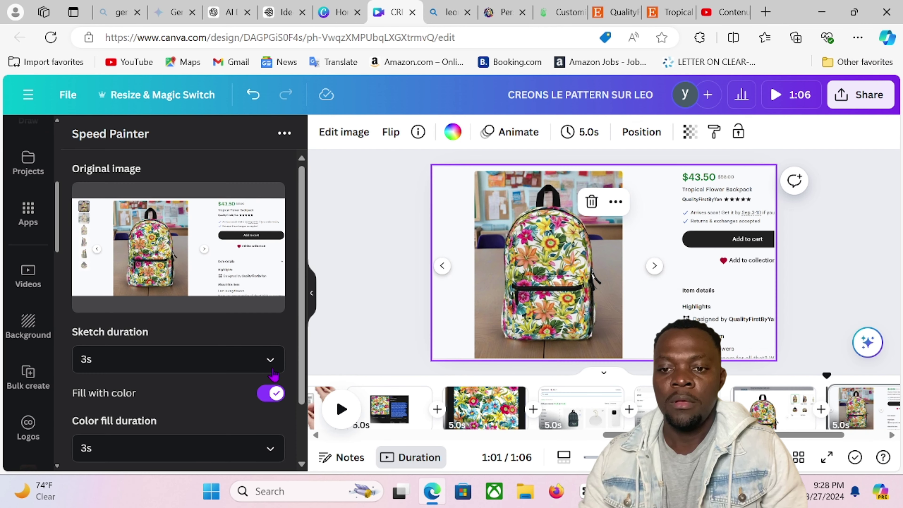
# In Canva's Speed Painter, set sketch duration and color fill duration to 5s each and generate the backpack listing's drawing video.
pyautogui.click(142, 357)
pyautogui.click(142, 288)
pyautogui.click(142, 448)
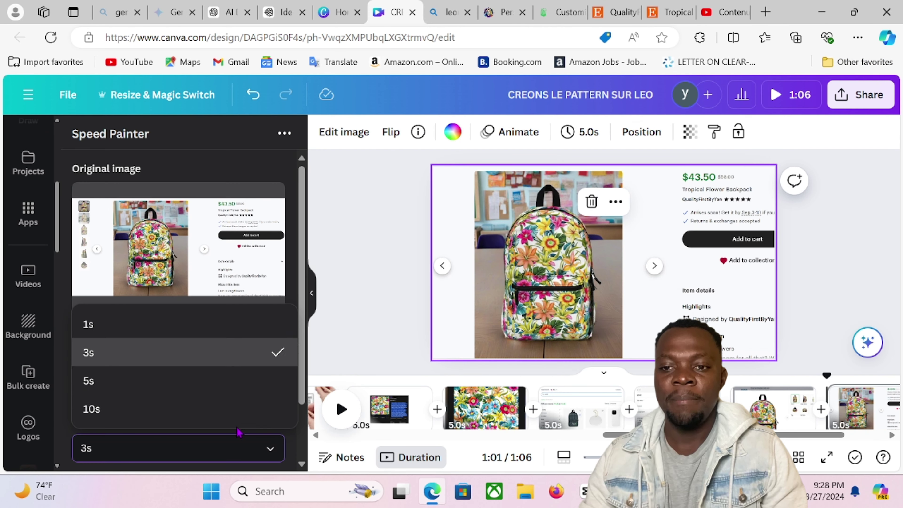
pyautogui.click(142, 379)
pyautogui.scroll(-2, 211, 401)
pyautogui.click(206, 447)
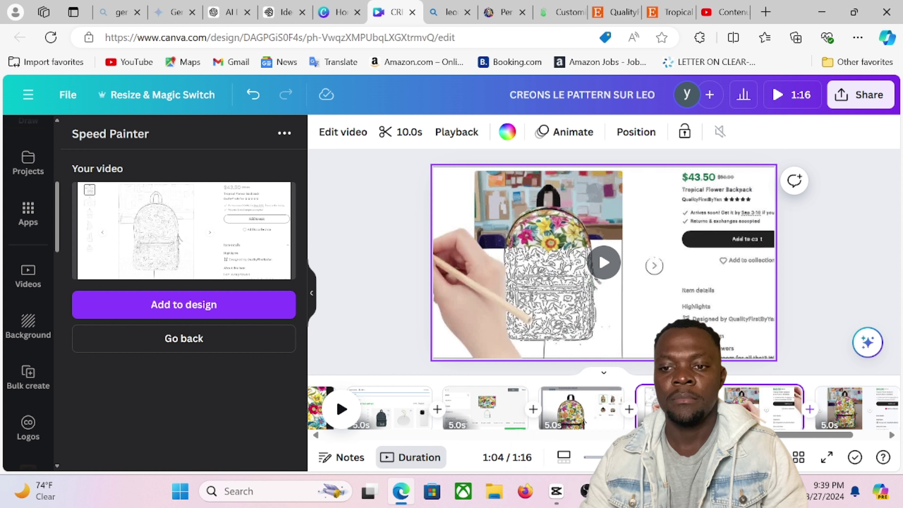
# Leave Speed Painter and open the design's uploaded files.
pyautogui.scroll(-5, 36, 337)
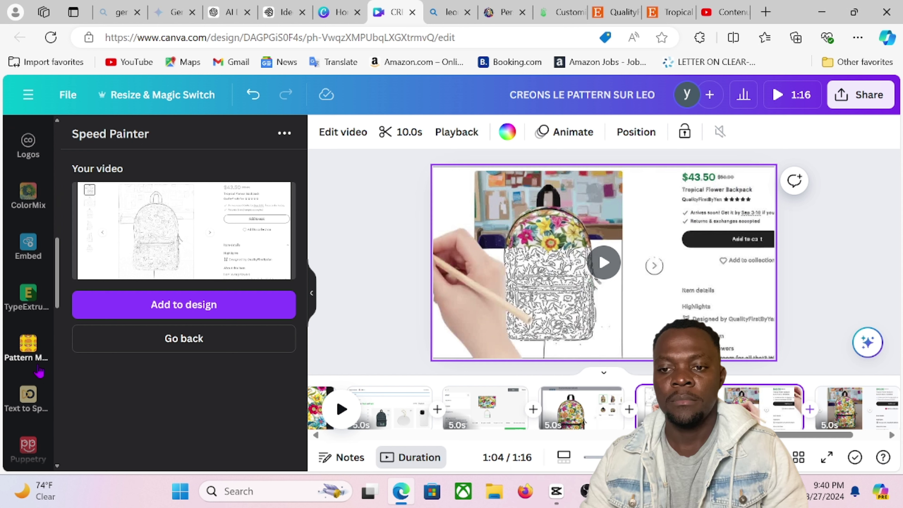
pyautogui.scroll(10, 36, 320)
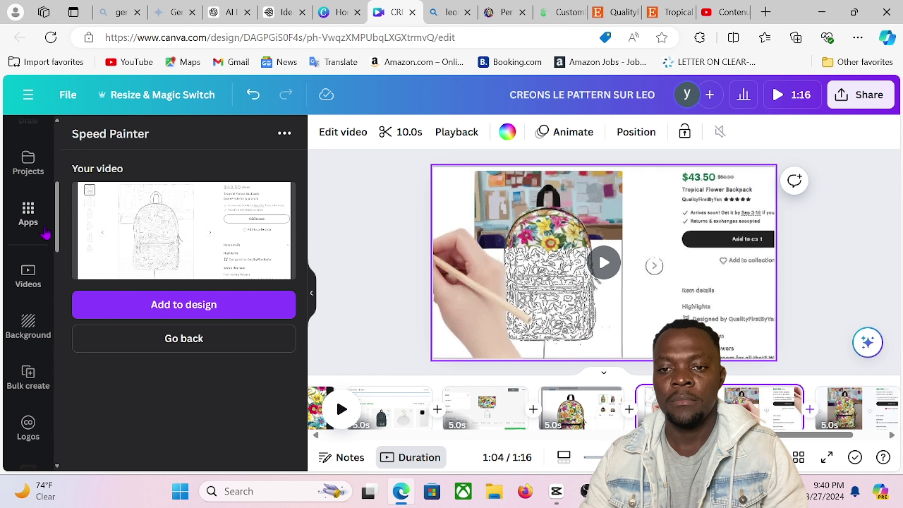
pyautogui.click(28, 343)
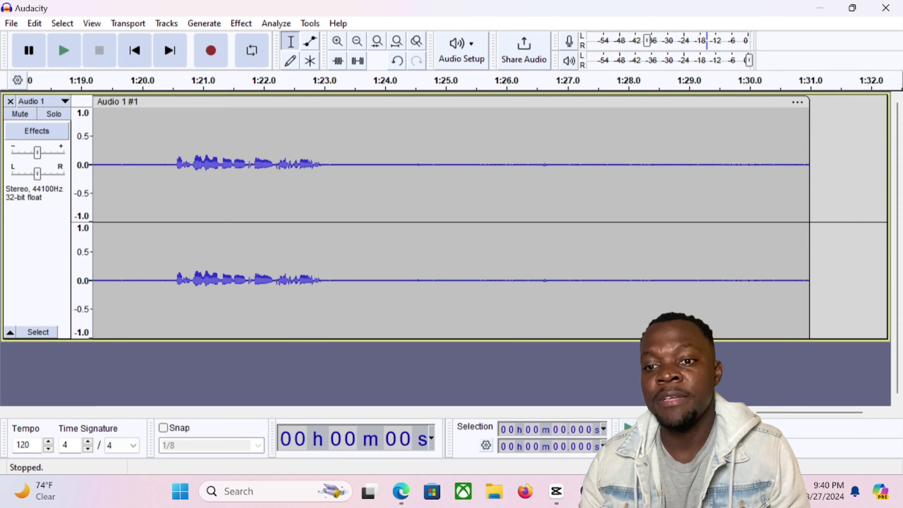
# In Audacity, export the entire voice recording to the computer as an MP3 file named PPPP.
pyautogui.click(14, 23)
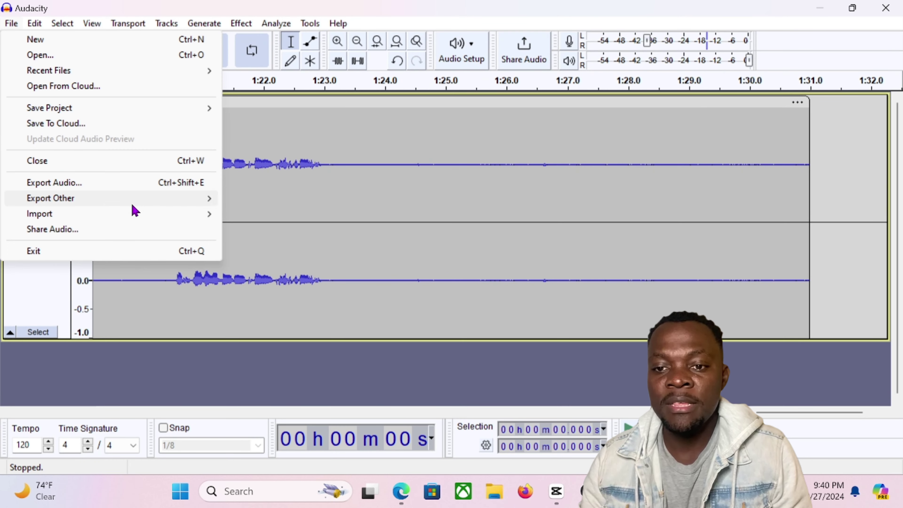
pyautogui.click(185, 185)
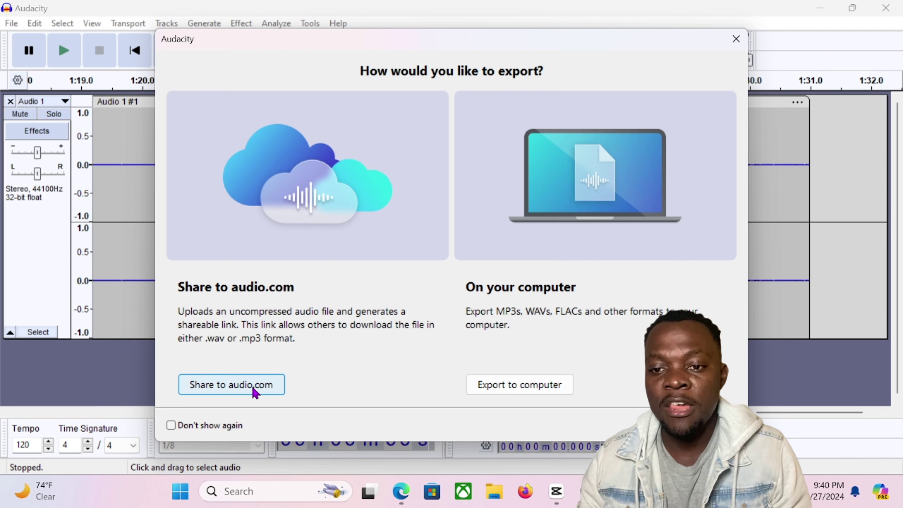
pyautogui.click(539, 391)
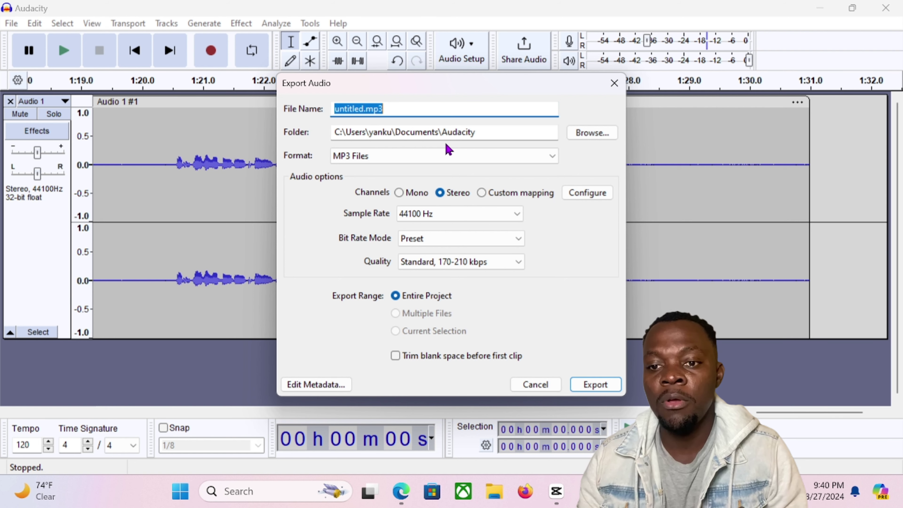
pyautogui.write('PPPP')
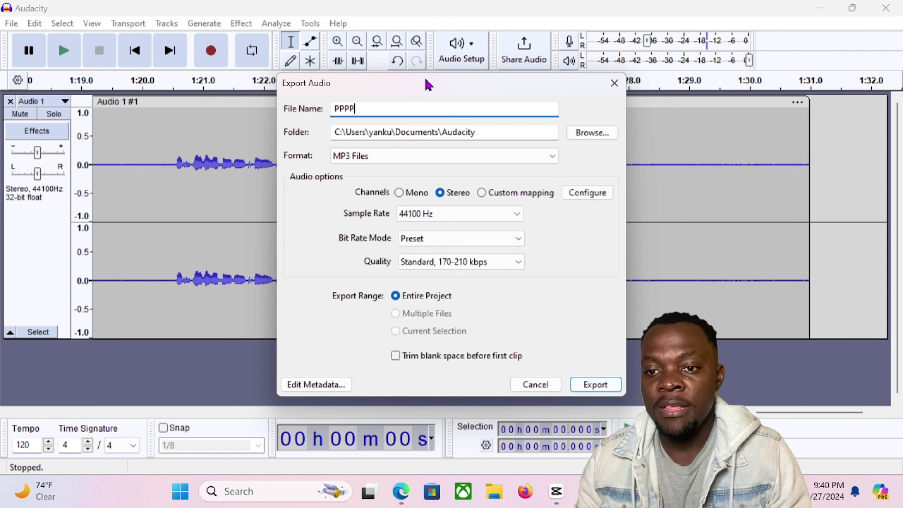
pyautogui.click(600, 382)
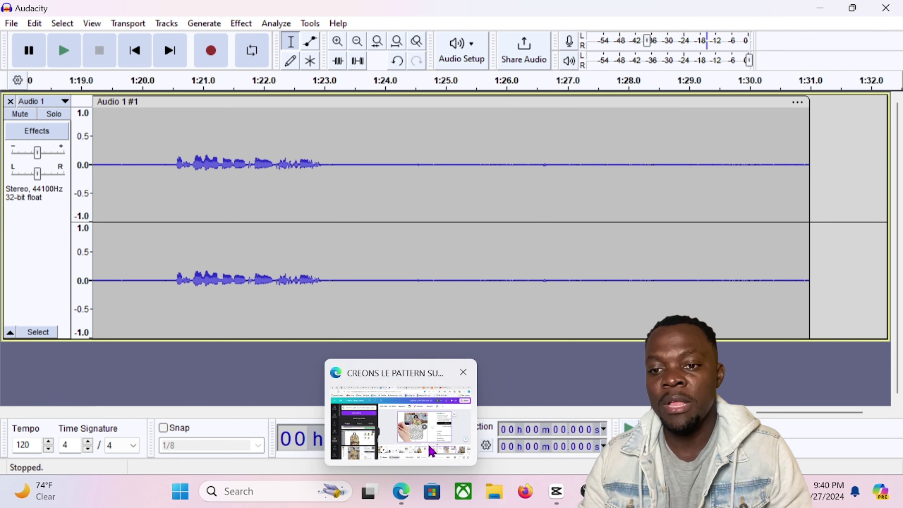
# Switch back to the Canva design and upload PPPP.mp3 from the Audacity folder in Documents.
pyautogui.click(400, 420)
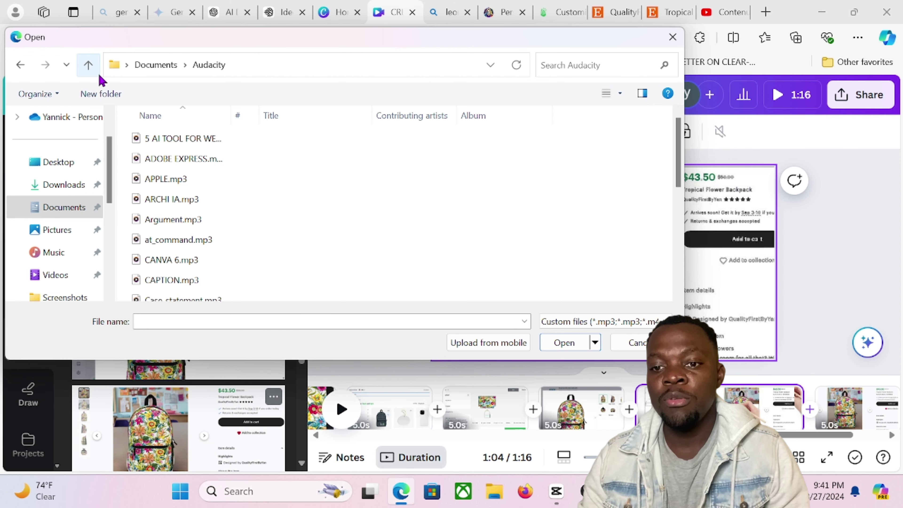
pyautogui.scroll(-5, 397, 236)
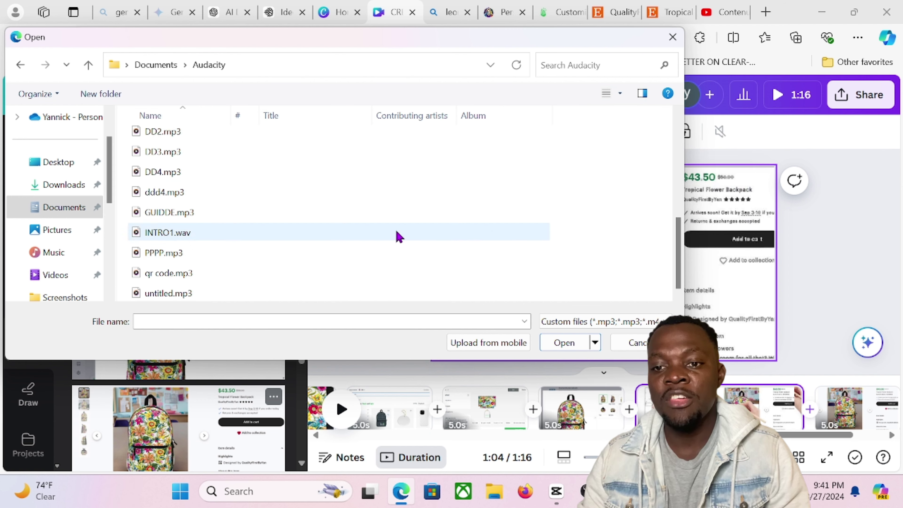
pyautogui.click(384, 252)
pyautogui.click(571, 347)
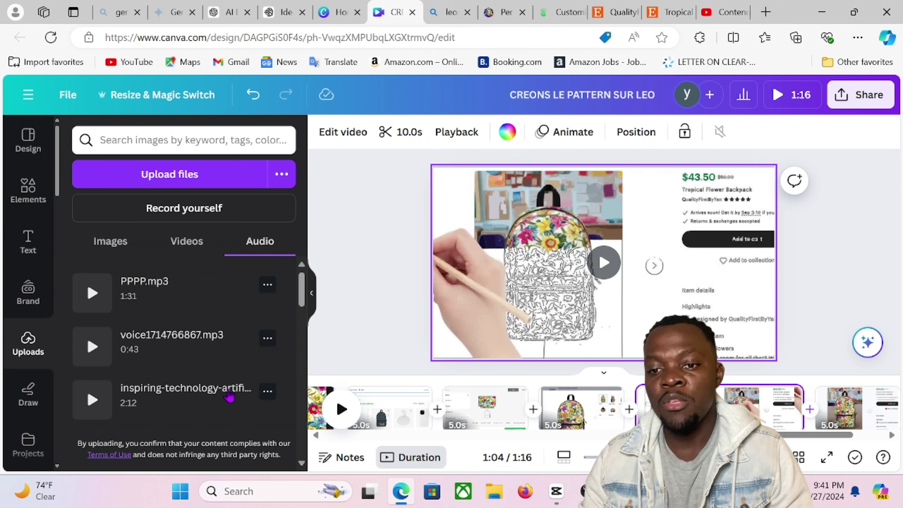
# Add the uploaded PPPP.mp3 audio to the video timeline and play the video to check it.
pyautogui.moveTo(92, 293); pyautogui.dragTo(373, 409)
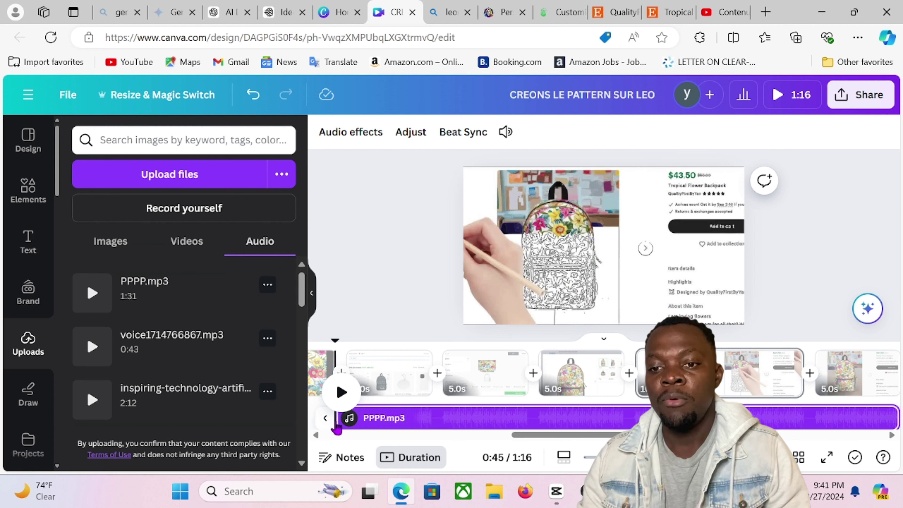
pyautogui.click(342, 393)
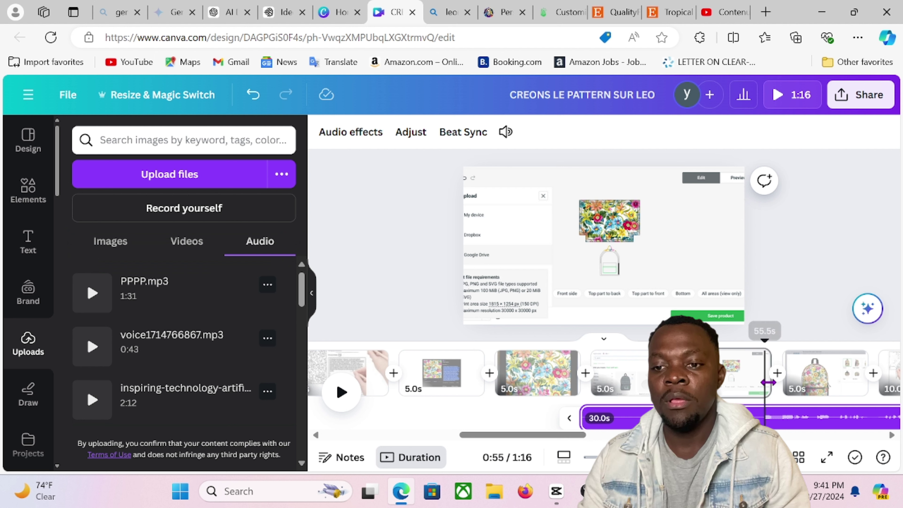
# Open the voice-over track for trimming and try to split the audio at about 0:55 on the timeline.
pyautogui.rightClick(764, 420)
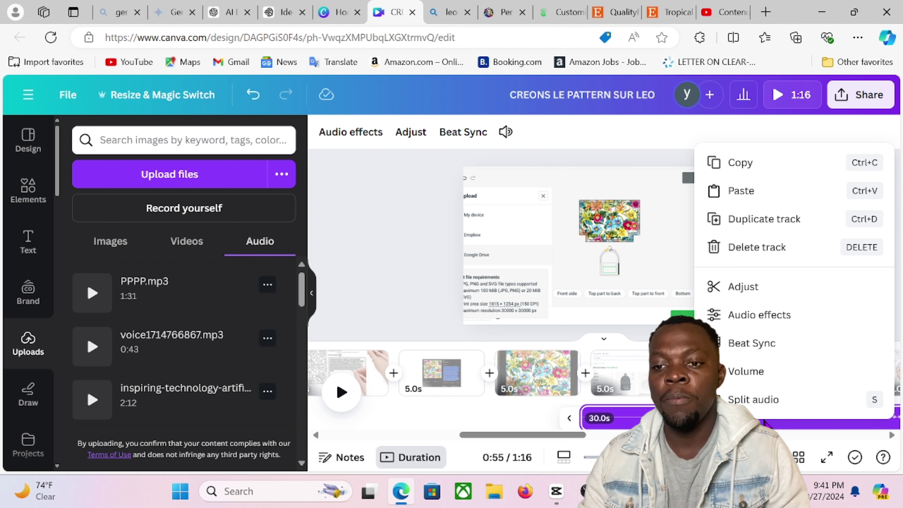
pyautogui.click(742, 291)
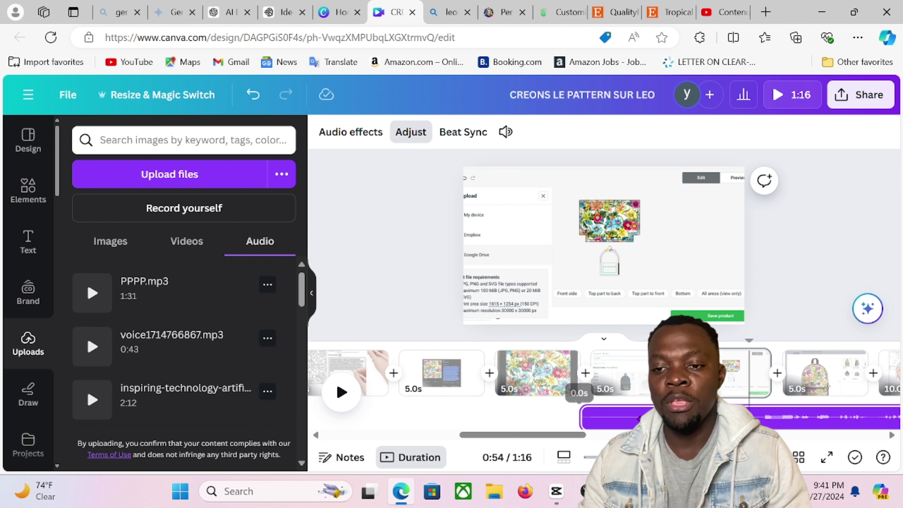
pyautogui.rightClick(760, 415)
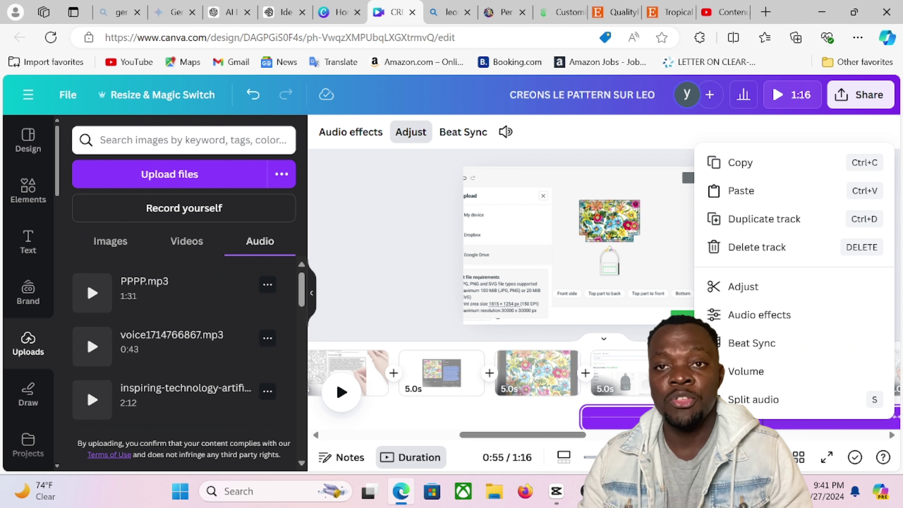
pyautogui.click(752, 399)
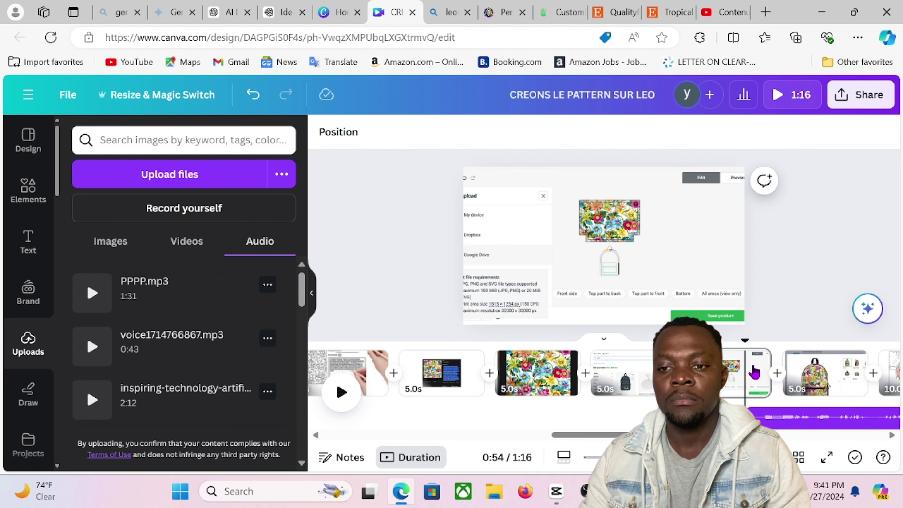
# Extend the voice-over clip's start back so it lasts 29.3 seconds, and set the playhead at about 0:54.
pyautogui.moveTo(745, 340); pyautogui.dragTo(764, 341)
pyautogui.click(760, 415)
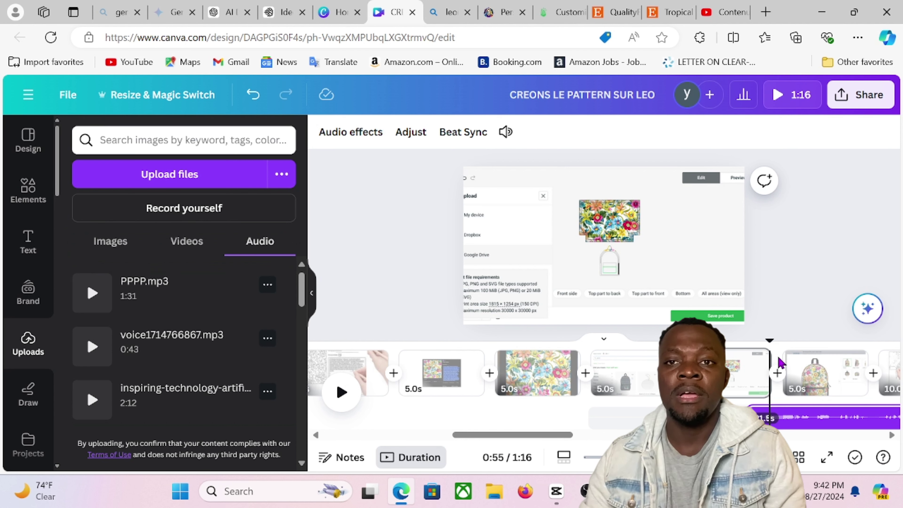
pyautogui.moveTo(770, 341)
pyautogui.mouseDown()
pyautogui.moveTo(784, 340)
pyautogui.moveTo(759, 341)
pyautogui.mouseUp()
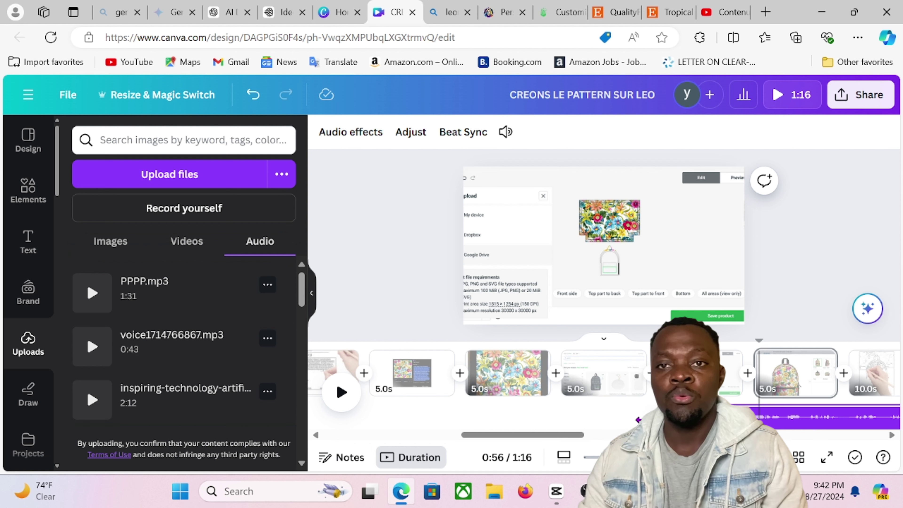
pyautogui.moveTo(638, 420); pyautogui.dragTo(563, 418)
pyautogui.moveTo(738, 341); pyautogui.dragTo(721, 343)
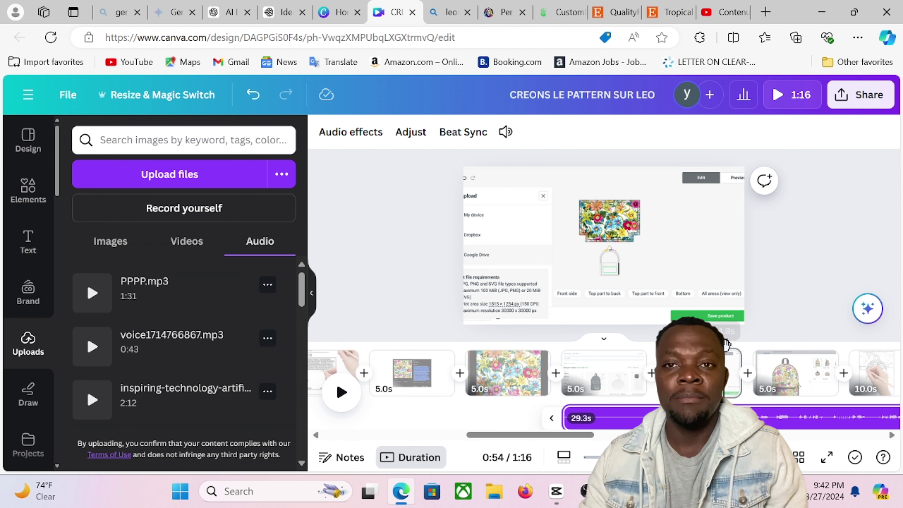
# Trim the start of the voice-over clip to the playhead at about 0:54 and deselect the clip.
pyautogui.rightClick(696, 417)
pyautogui.press('Escape')
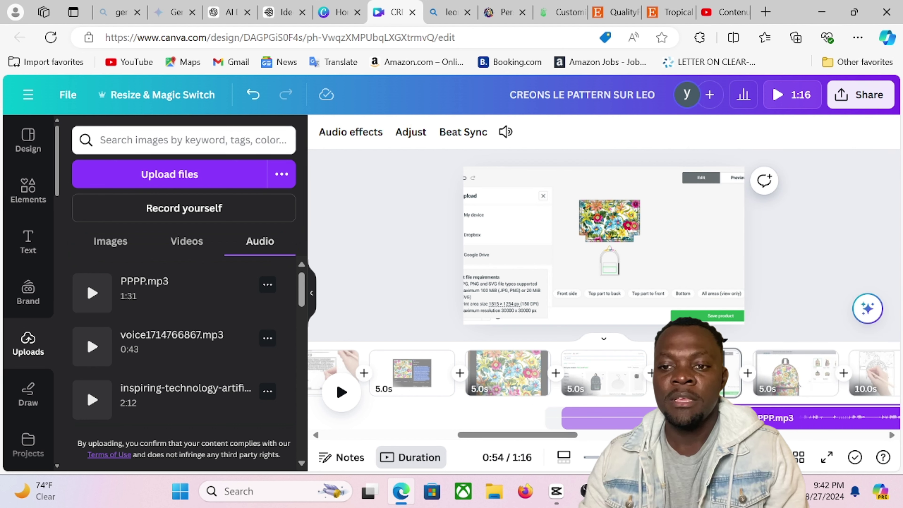
pyautogui.click(798, 385)
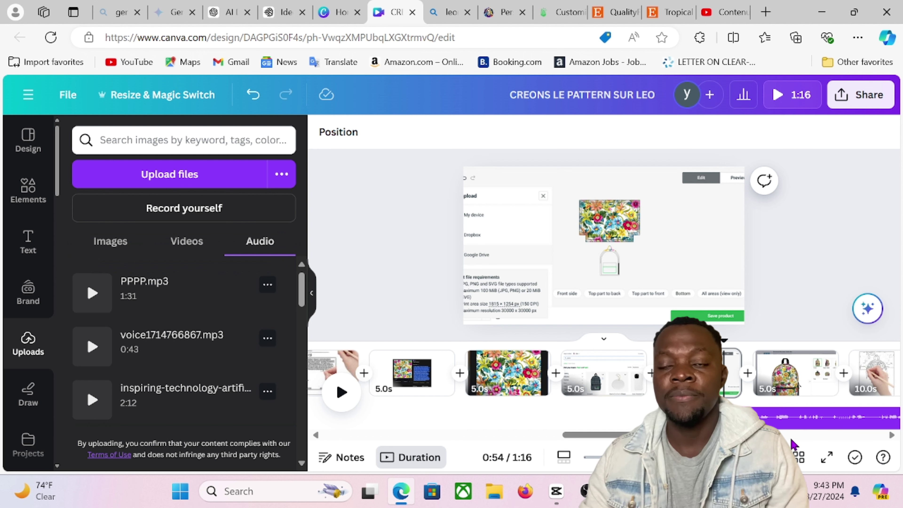
# Stretch the PPPP.mp3 voice-over clip to span the whole 1:16 timeline, from the first page to the last.
pyautogui.click(784, 419)
pyautogui.moveTo(824, 423); pyautogui.dragTo(379, 405)
pyautogui.moveTo(803, 423); pyautogui.dragTo(899, 423)
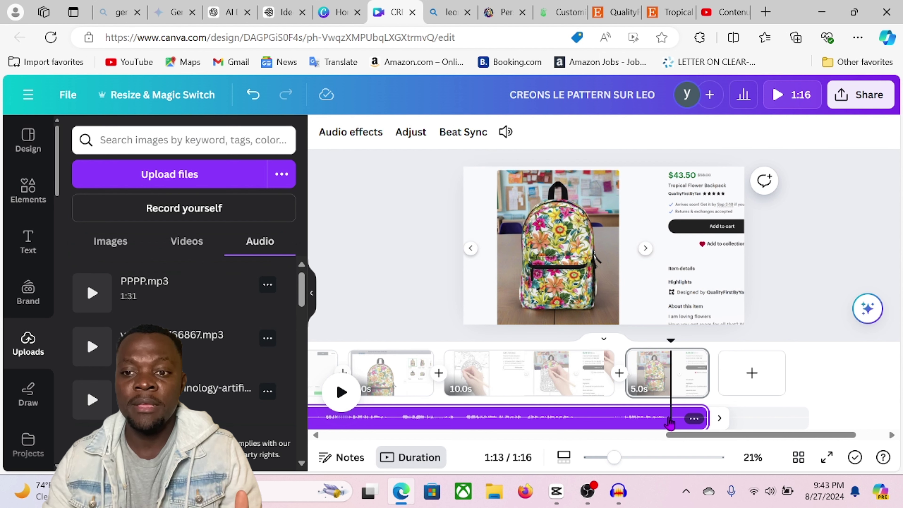
# Open File Explorer briefly, return to the Canva design and play the video with its voice-over from the first page.
pyautogui.click(493, 491)
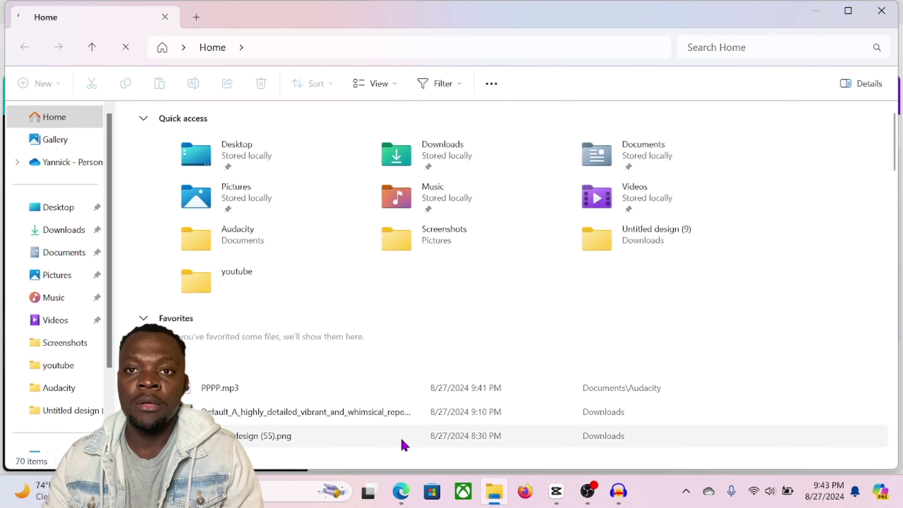
pyautogui.click(400, 491)
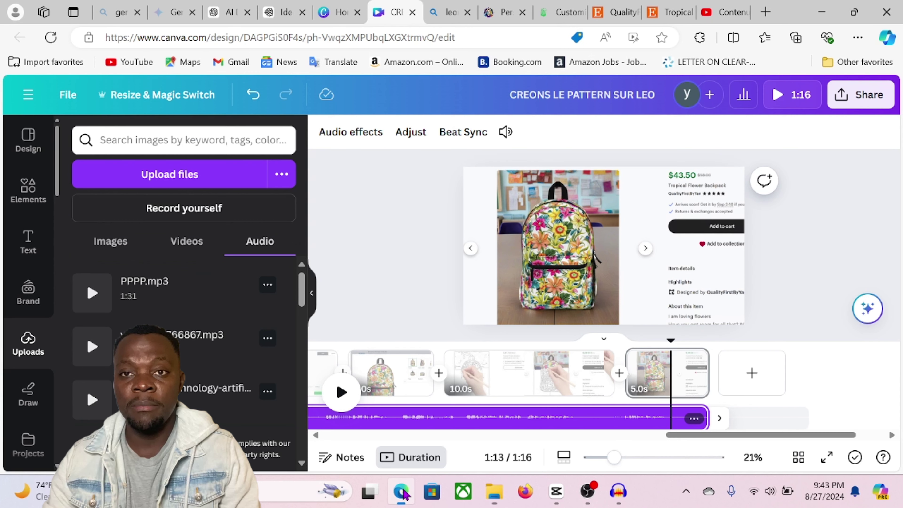
pyautogui.hscroll(-10, 519, 446)
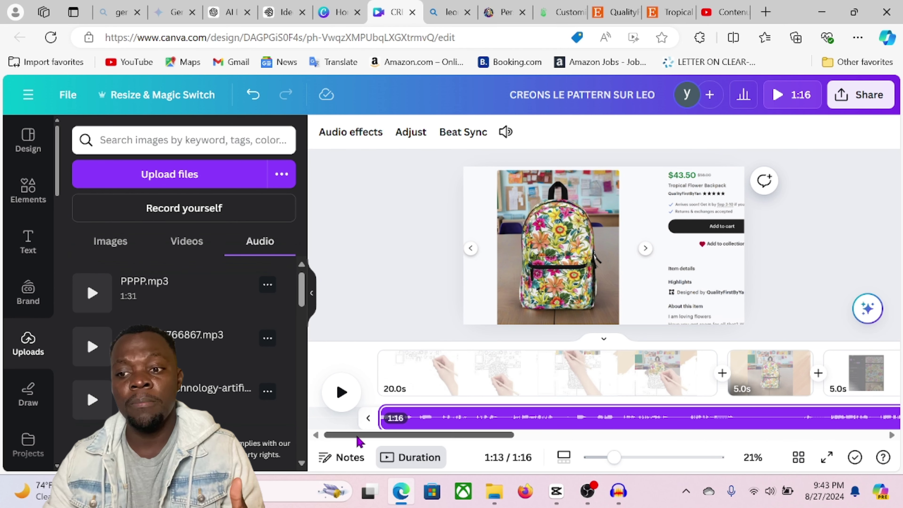
pyautogui.click(381, 367)
pyautogui.click(345, 405)
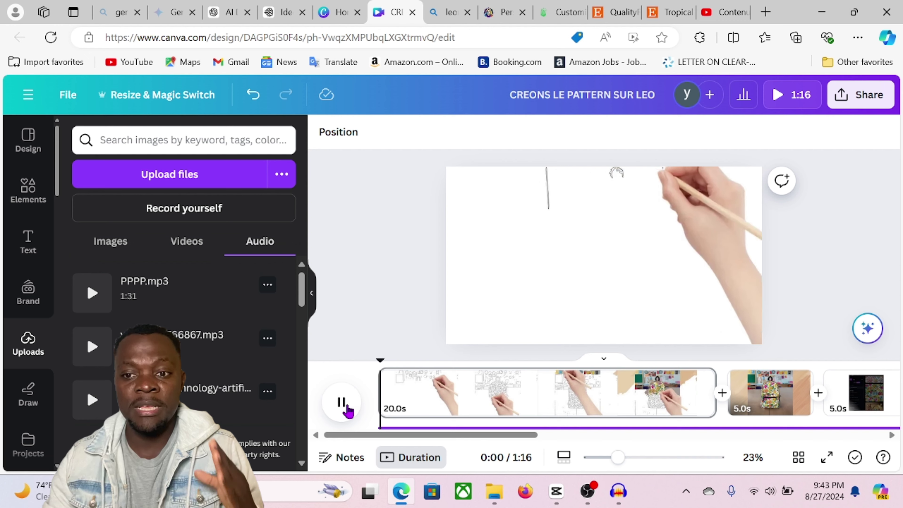